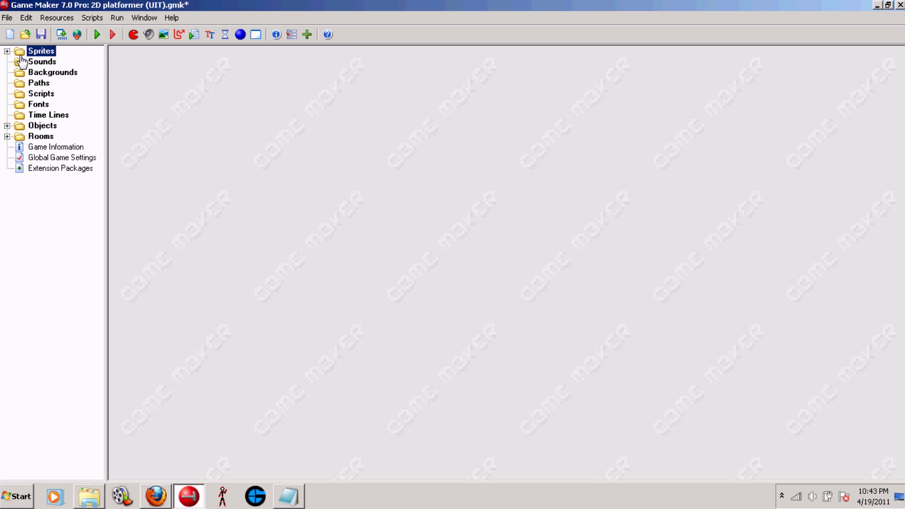
Create a new sprite named spr_enemy.
{"action": "left_click", "coordinate": [7, 52]}
{"action": "right_click", "coordinate": [53, 53]}
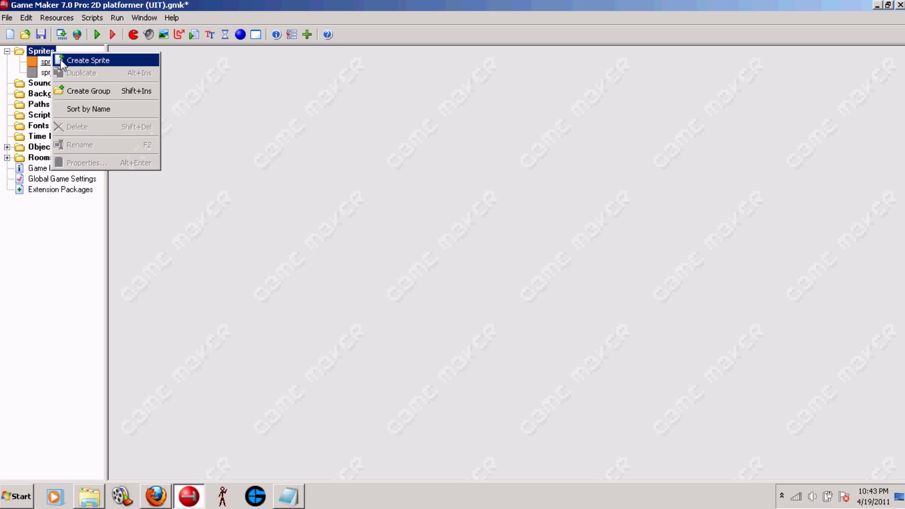
{"action": "left_click", "coordinate": [87, 60]}
{"action": "key", "text": "BackSpace"}
{"action": "key", "text": "BackSpace"}
{"action": "key", "text": "BackSpace"}
{"action": "type", "text": "spr"}
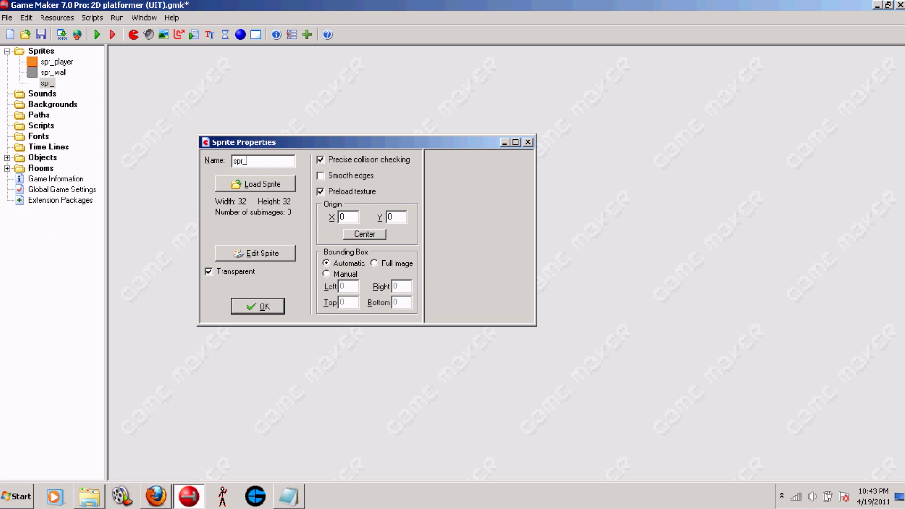
{"action": "type", "text": "_enemy"}
Paint spr_enemy as a 32×32 red square with a dark red outline and confirm.
{"action": "left_click", "coordinate": [238, 253]}
{"action": "double_click", "coordinate": [373, 169]}
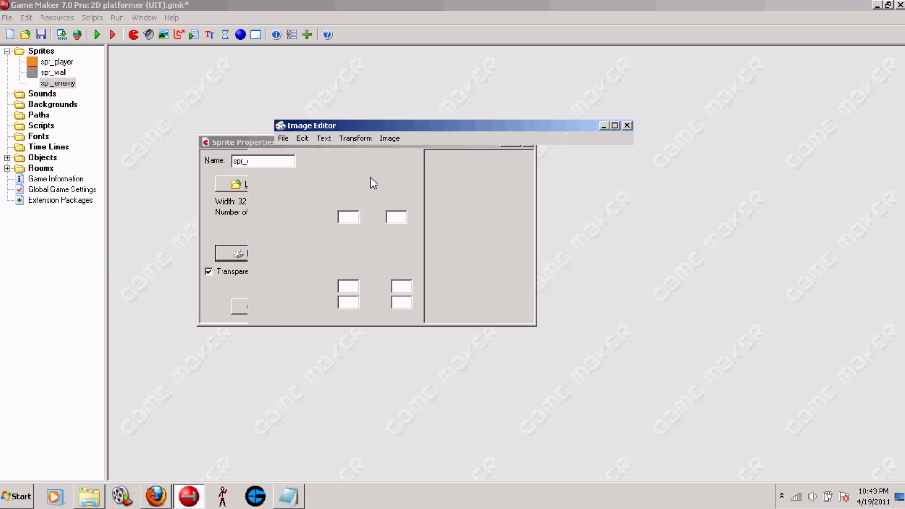
{"action": "left_click", "coordinate": [281, 181]}
{"action": "left_click", "coordinate": [282, 181]}
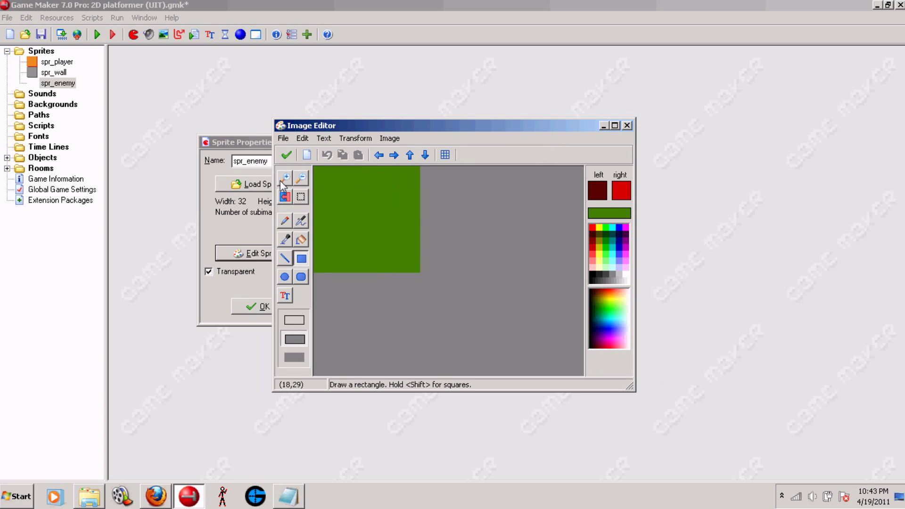
{"action": "left_click_drag", "start_coordinate": [315, 167], "coordinate": [419, 272]}
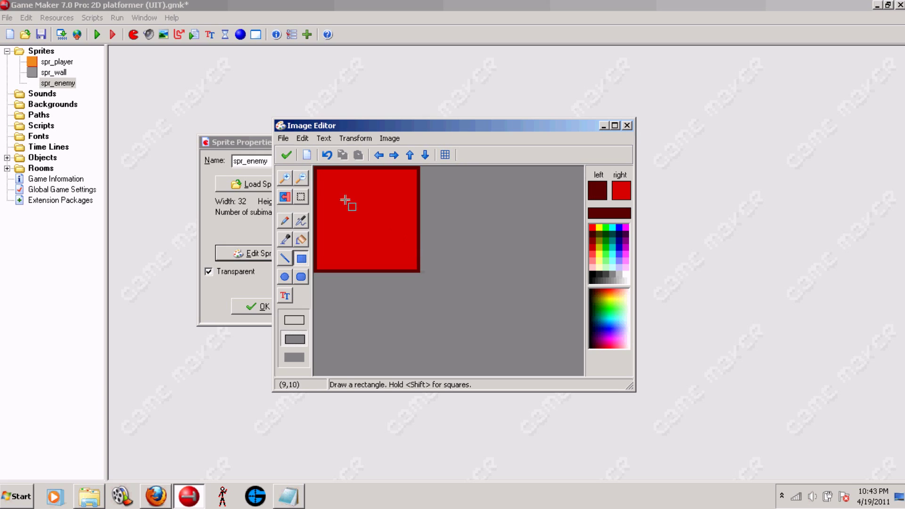
{"action": "left_click", "coordinate": [286, 155]}
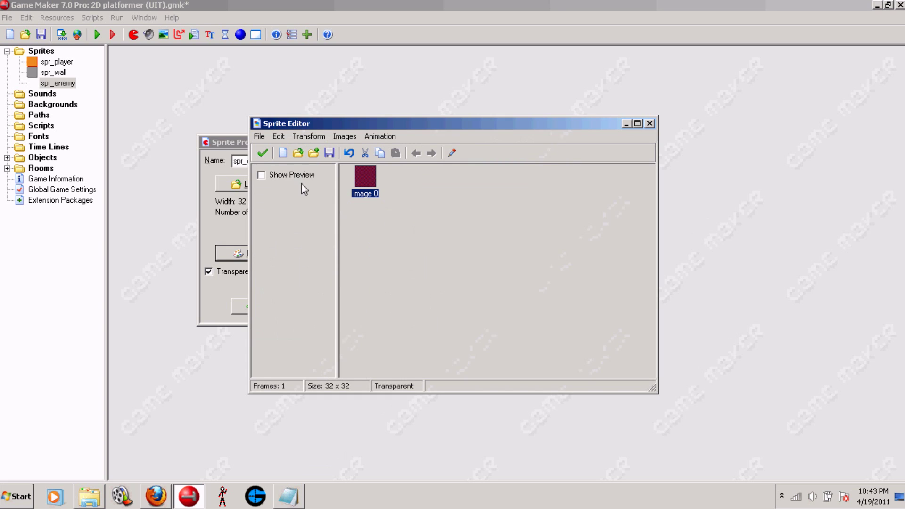
{"action": "left_click", "coordinate": [263, 153]}
{"action": "left_click", "coordinate": [258, 307]}
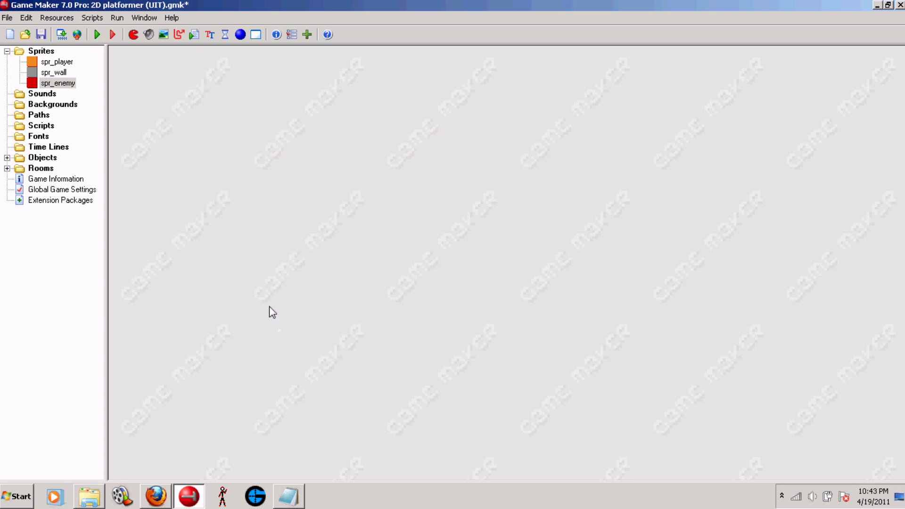
Create a solid object obj_WallR using sprite spr_wall.
{"action": "left_click", "coordinate": [7, 51]}
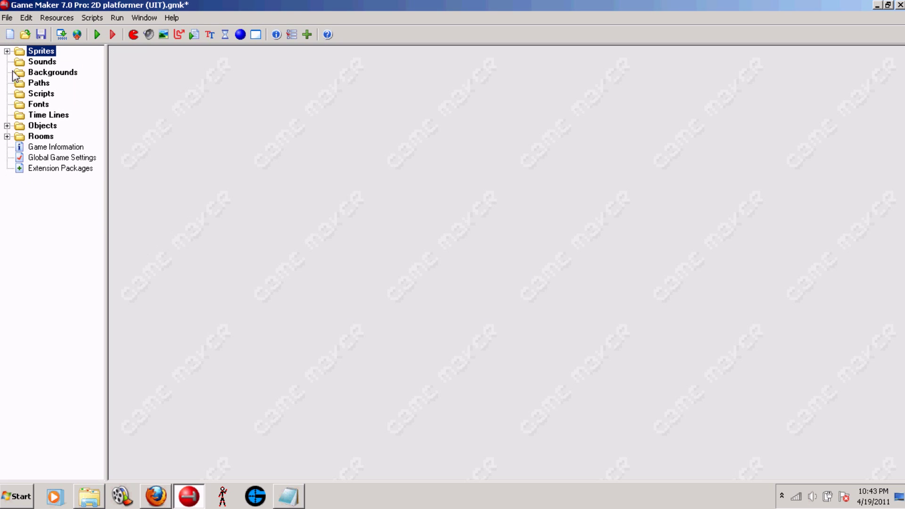
{"action": "left_click", "coordinate": [7, 126]}
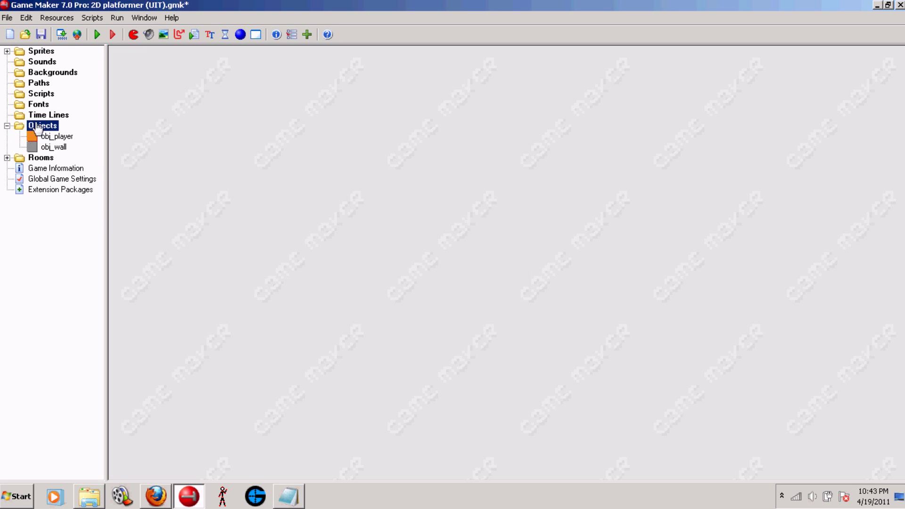
{"action": "right_click", "coordinate": [37, 129]}
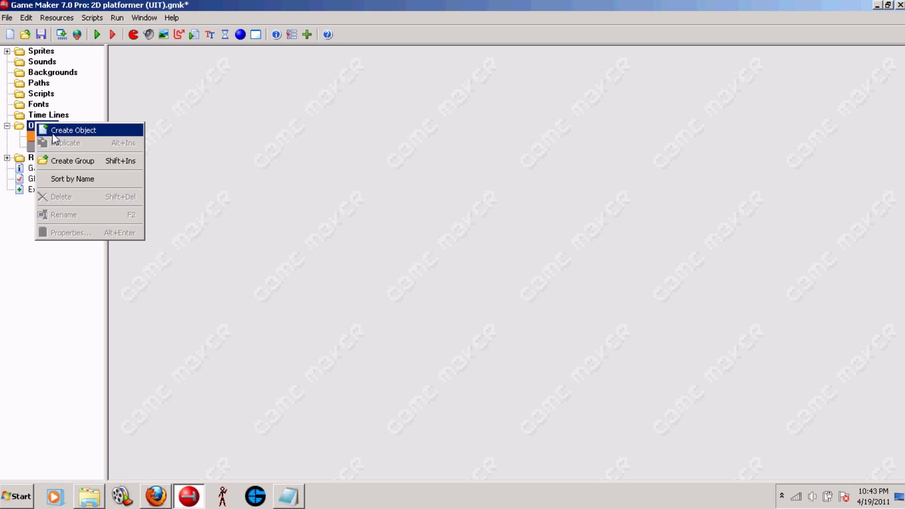
{"action": "left_click", "coordinate": [53, 134]}
{"action": "left_click", "coordinate": [293, 178]}
{"action": "key", "text": "BackSpace"}
{"action": "key", "text": "BackSpace"}
{"action": "key", "text": "BackSpace"}
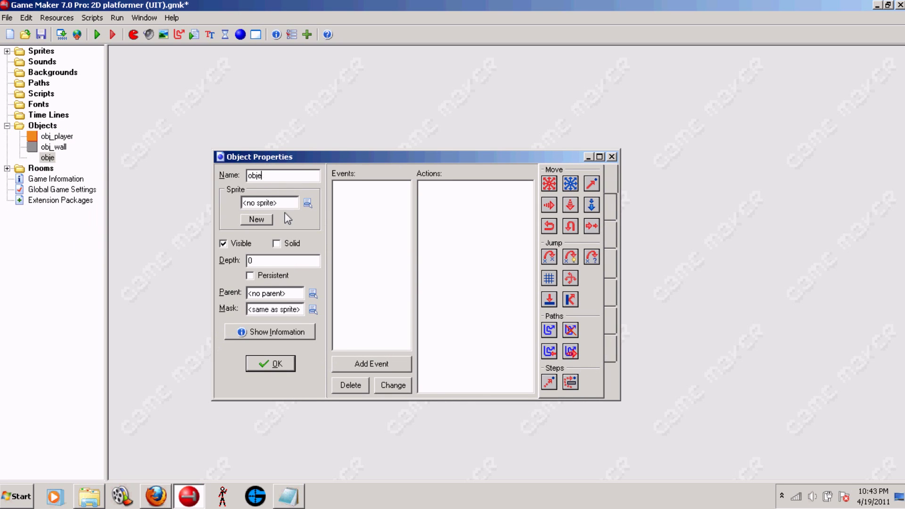
{"action": "key", "text": "BackSpace"}
{"action": "type", "text": "_"}
{"action": "type", "text": "WallR"}
{"action": "left_click", "coordinate": [307, 203]}
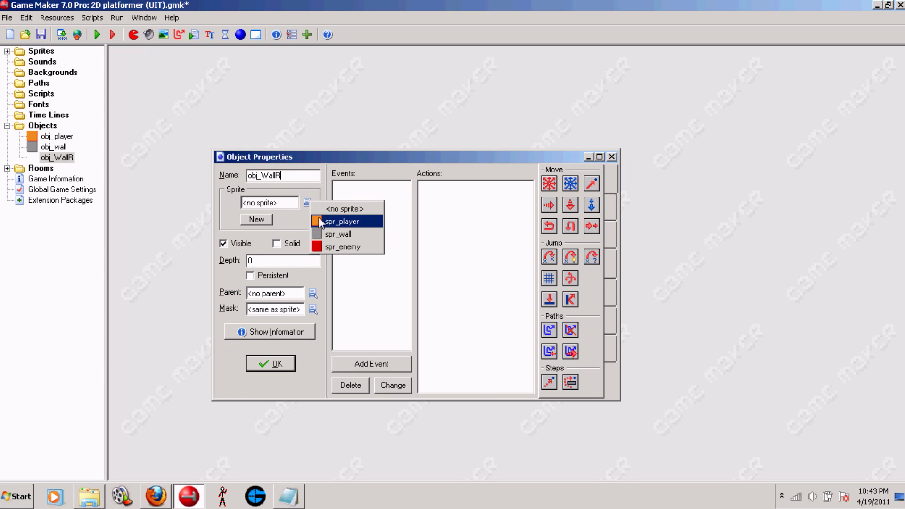
{"action": "left_click", "coordinate": [329, 235]}
{"action": "left_click", "coordinate": [287, 244]}
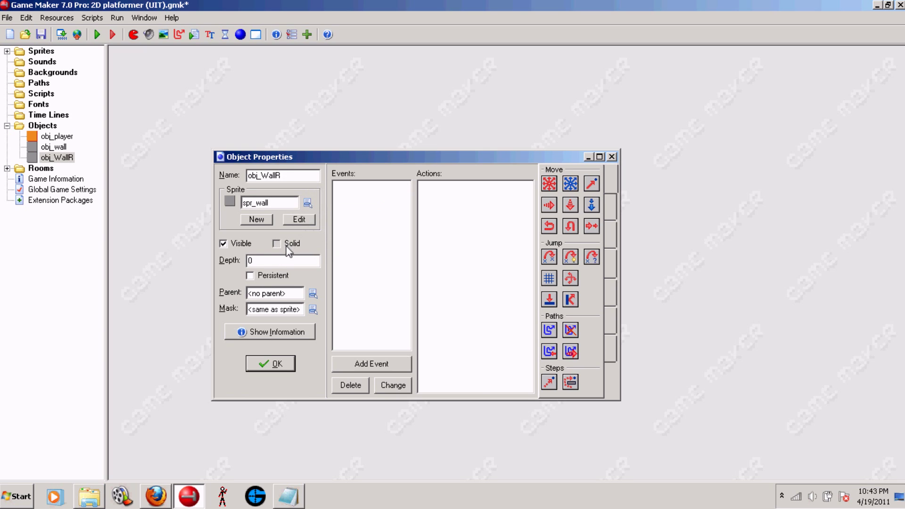
{"action": "left_click", "coordinate": [283, 362]}
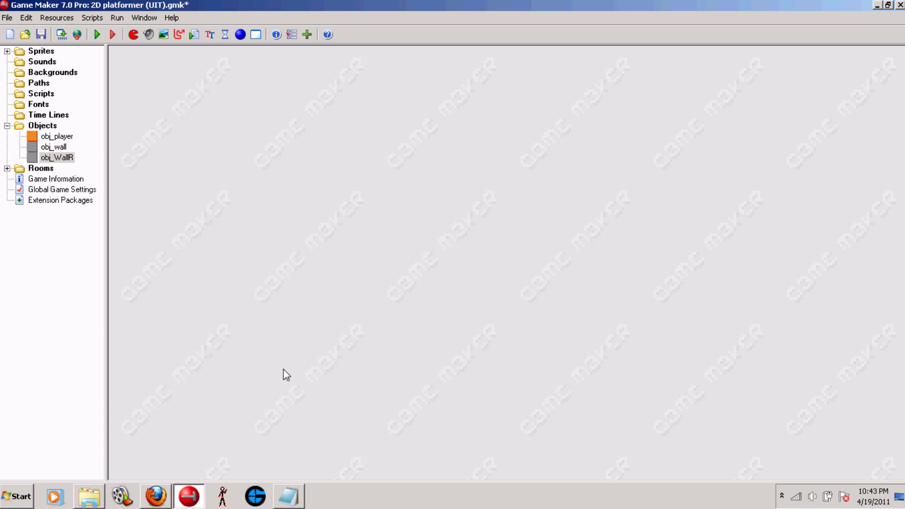
Duplicate obj_WallR and rename the copy obj_WallL.
{"action": "right_click", "coordinate": [55, 158]}
{"action": "left_click", "coordinate": [93, 179]}
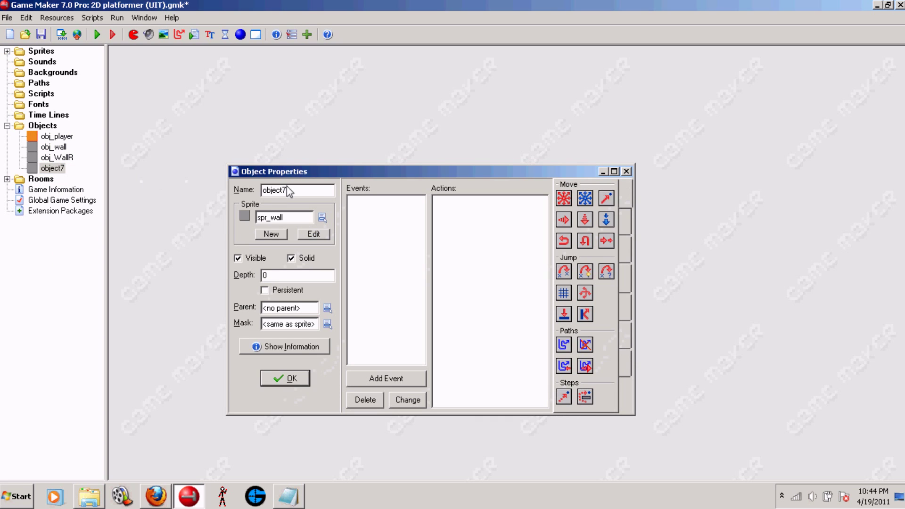
{"action": "type", "text": "obj"}
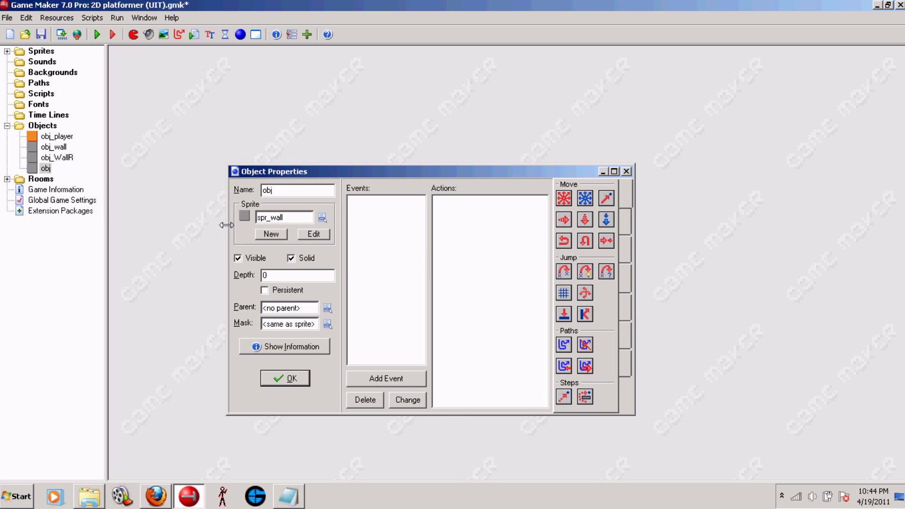
{"action": "type", "text": "_wa"}
{"action": "key", "text": "BackSpace"}
{"action": "key", "text": "BackSpace"}
{"action": "type", "text": "WallL"}
{"action": "left_click", "coordinate": [294, 379]}
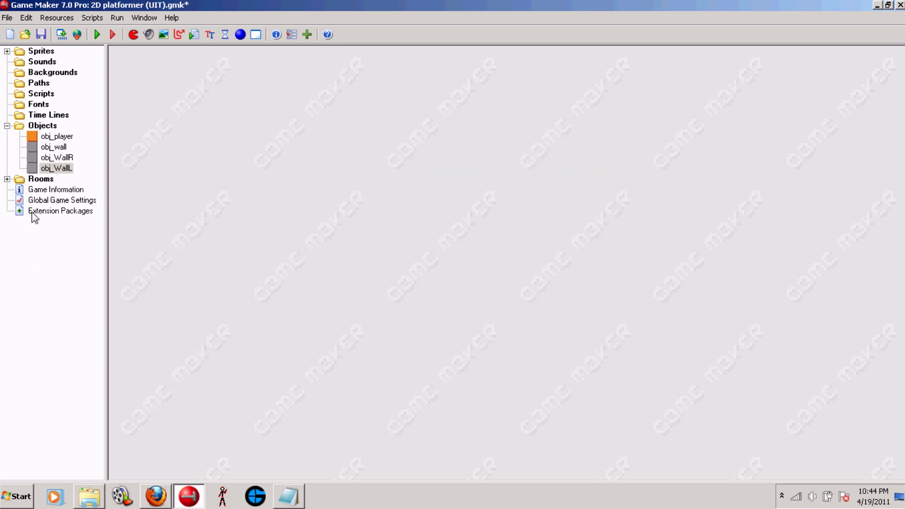
{"action": "left_click", "coordinate": [8, 126]}
{"action": "left_click", "coordinate": [8, 127]}
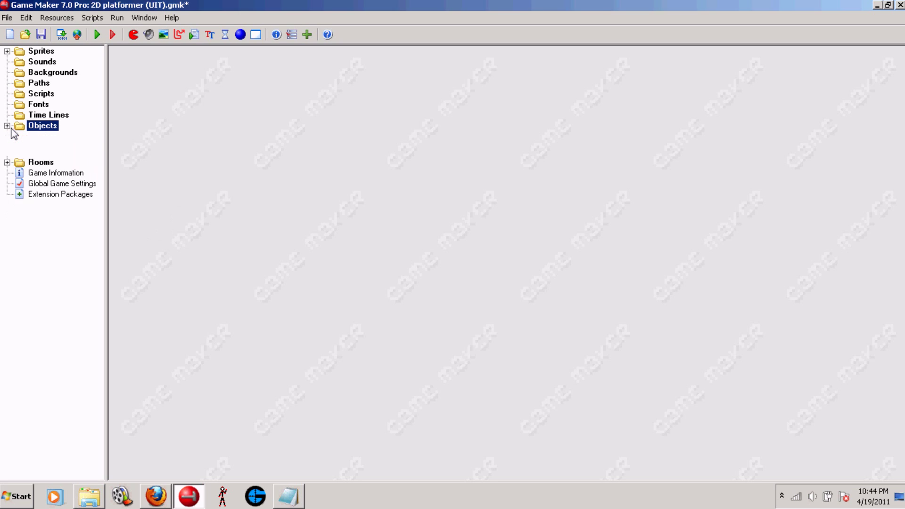
{"action": "left_click", "coordinate": [241, 34]}
Name the new object obj_enemy and give it sprite spr_enemy.
{"action": "key", "text": "BackSpace"}
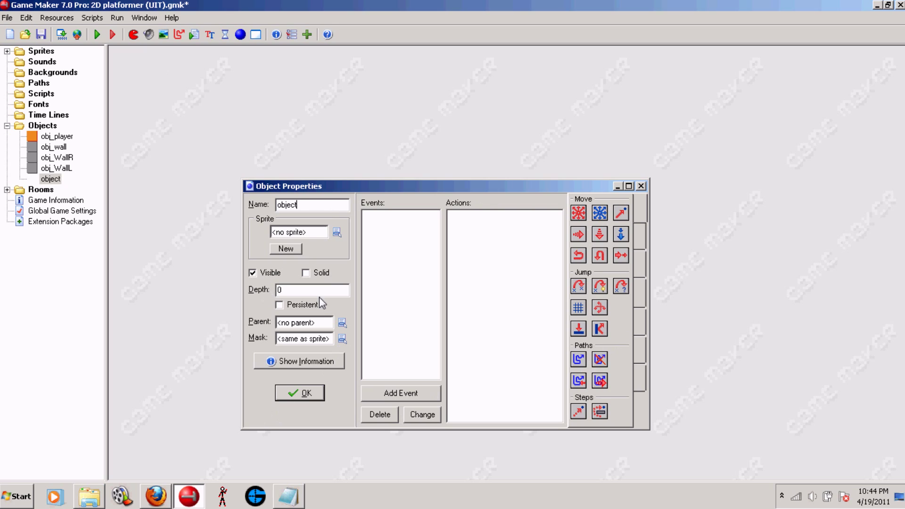
{"action": "key", "text": "BackSpace"}
{"action": "key", "text": "BackSpace"}
{"action": "key", "text": "BackSpace"}
{"action": "type", "text": "enemy"}
{"action": "left_click", "coordinate": [338, 232]}
{"action": "left_click", "coordinate": [397, 277]}
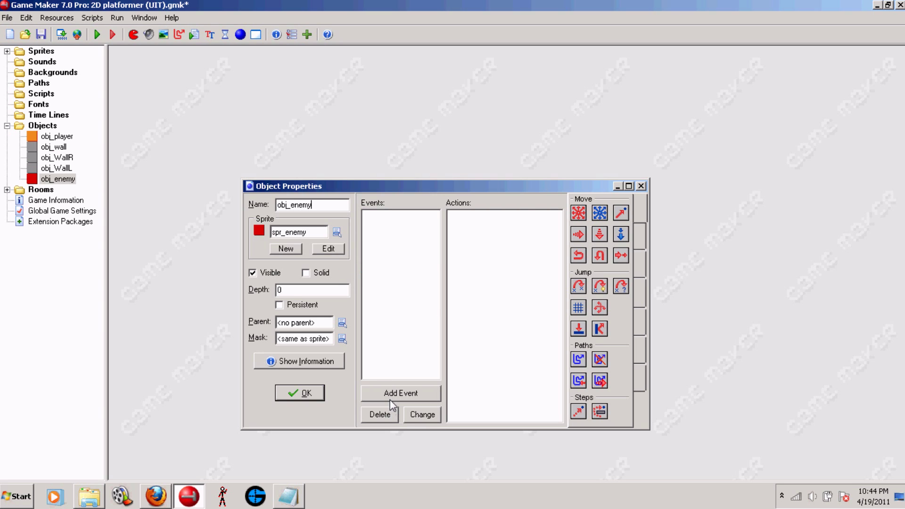
Add a Create event that moves obj_enemy right at speed 5.
{"action": "left_click", "coordinate": [389, 394]}
{"action": "left_click", "coordinate": [400, 224]}
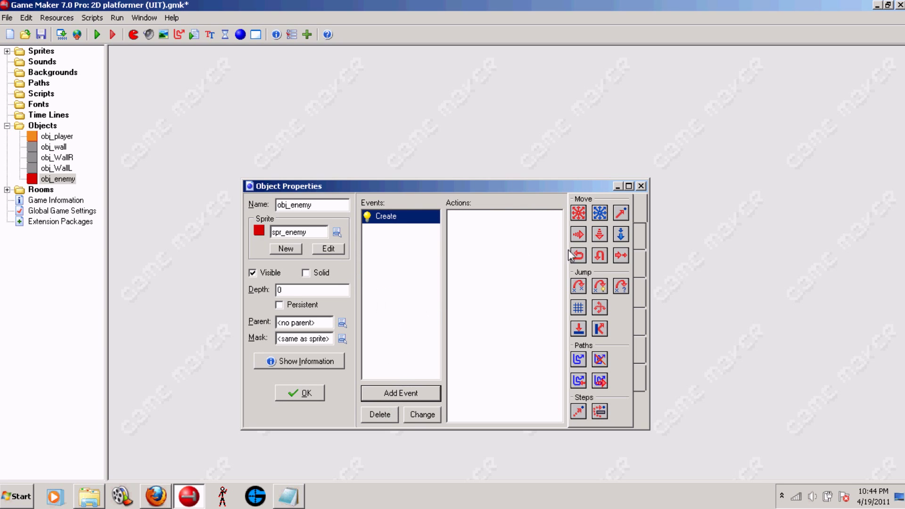
{"action": "left_click_drag", "start_coordinate": [578, 213], "coordinate": [529, 263]}
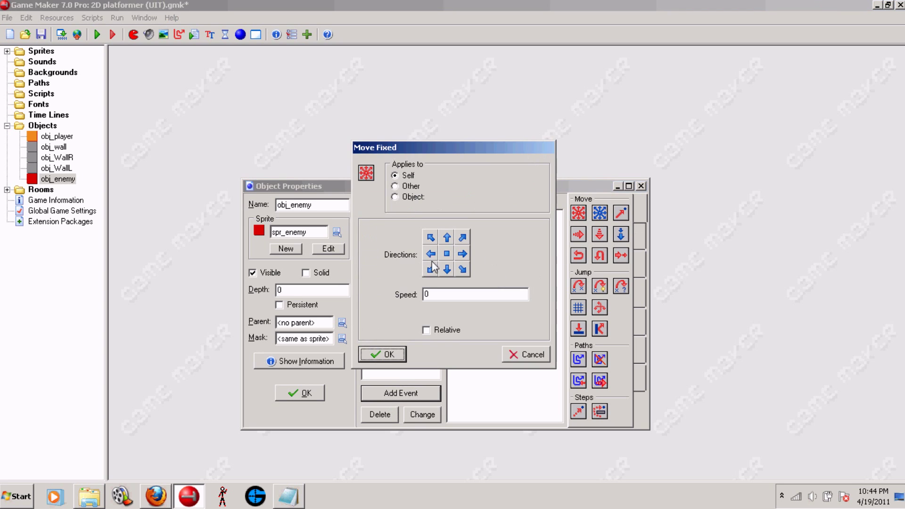
{"action": "left_click", "coordinate": [463, 254]}
{"action": "left_click", "coordinate": [459, 295]}
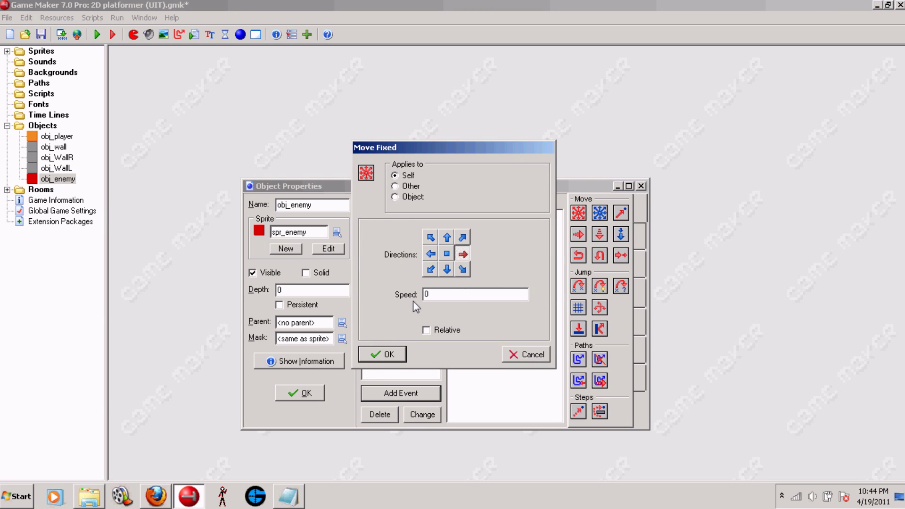
{"action": "key", "text": "BackSpace"}
{"action": "type", "text": "5"}
{"action": "left_click", "coordinate": [390, 355]}
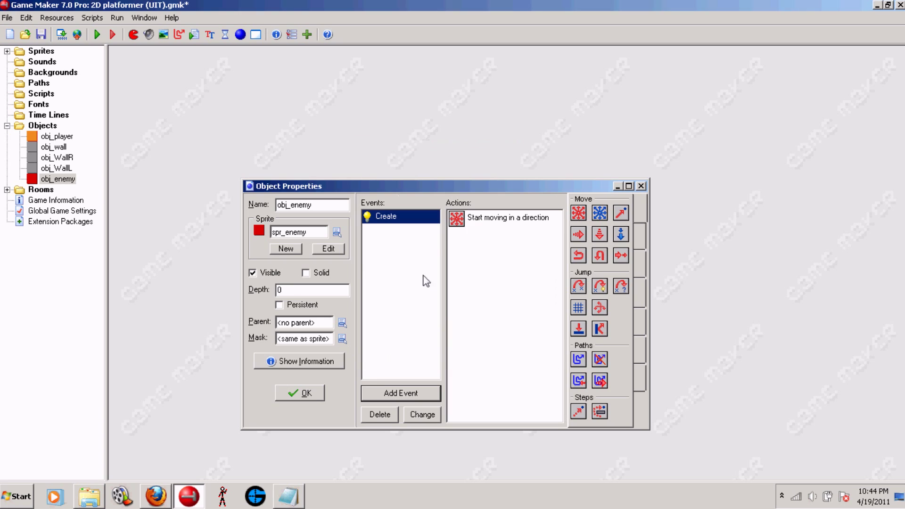
Add an obj_WallR collision event that moves the enemy left at speed 5.
{"action": "left_click", "coordinate": [423, 390]}
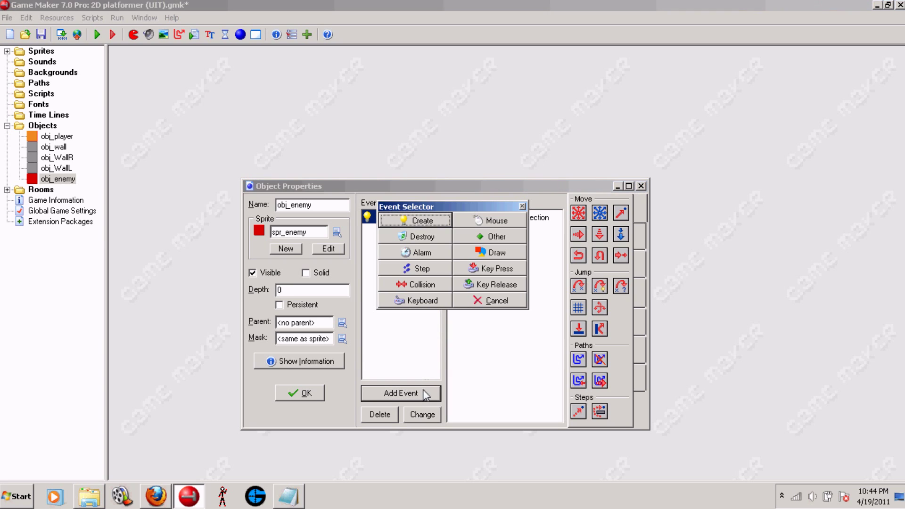
{"action": "left_click", "coordinate": [443, 287]}
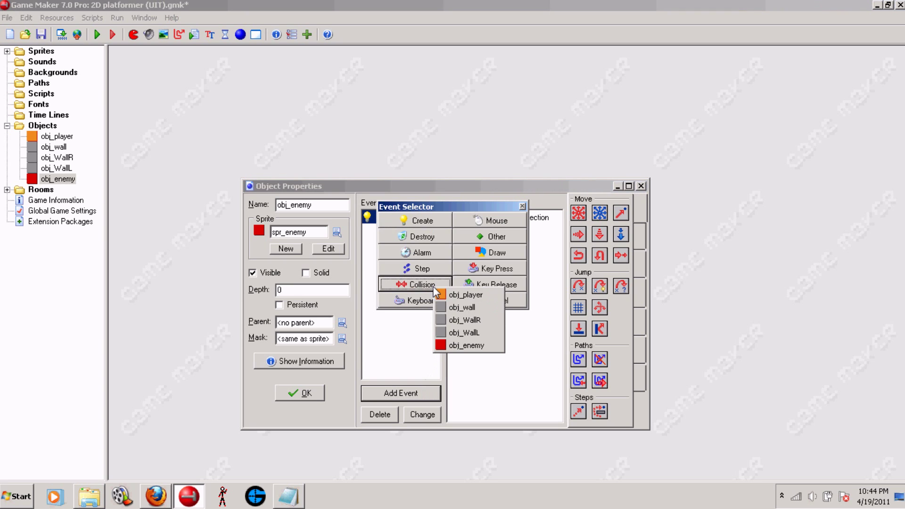
{"action": "left_click", "coordinate": [478, 323]}
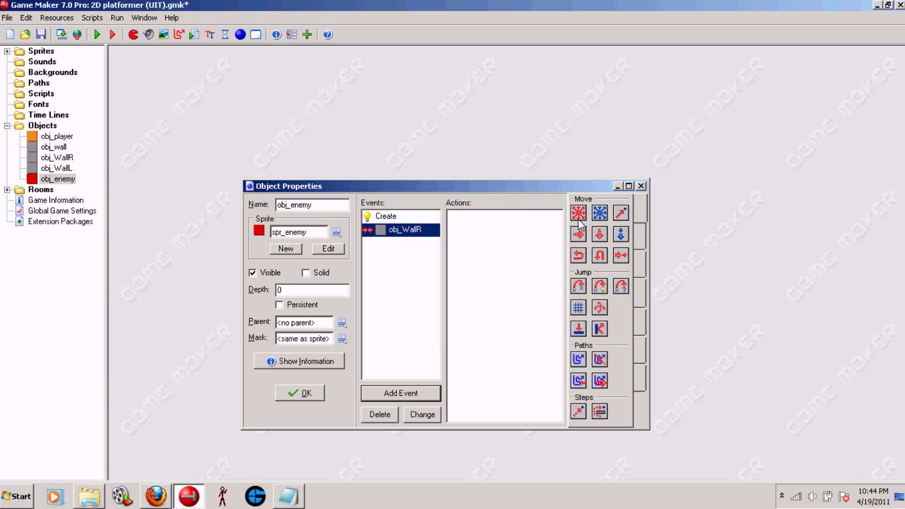
{"action": "left_click_drag", "start_coordinate": [579, 214], "coordinate": [515, 273]}
{"action": "left_click", "coordinate": [431, 254]}
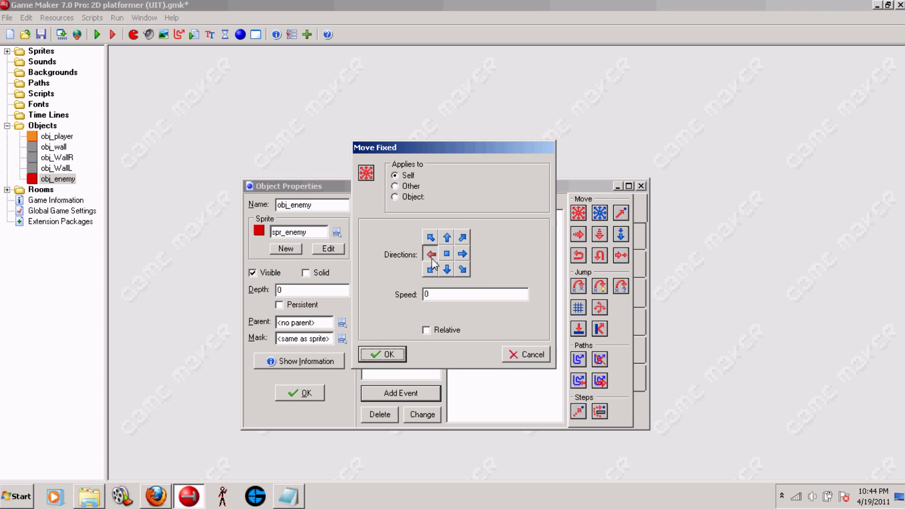
{"action": "left_click", "coordinate": [428, 294]}
{"action": "key", "text": "BackSpace"}
{"action": "type", "text": "4"}
{"action": "key", "text": "BackSpace"}
{"action": "type", "text": "5"}
{"action": "left_click", "coordinate": [389, 356]}
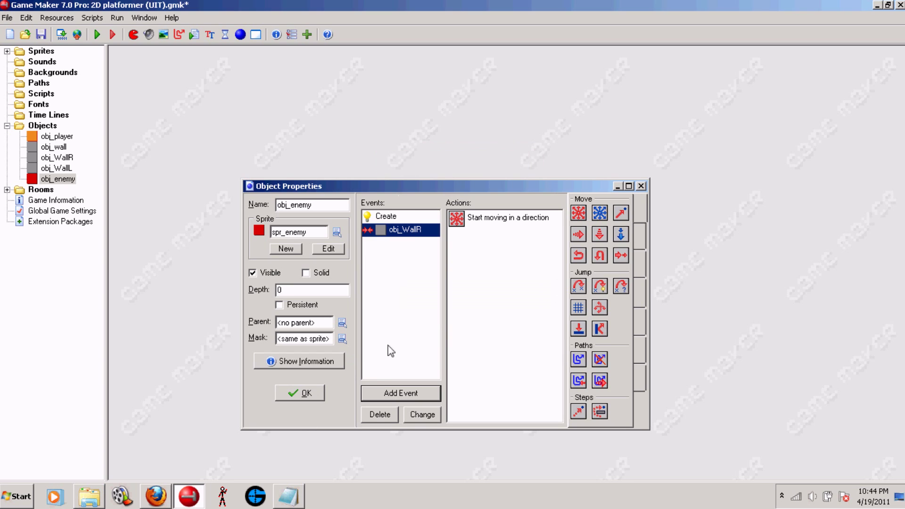
Duplicate the obj_WallR collision event as an obj_WallL collision.
{"action": "right_click", "coordinate": [375, 235]}
{"action": "left_click", "coordinate": [409, 248]}
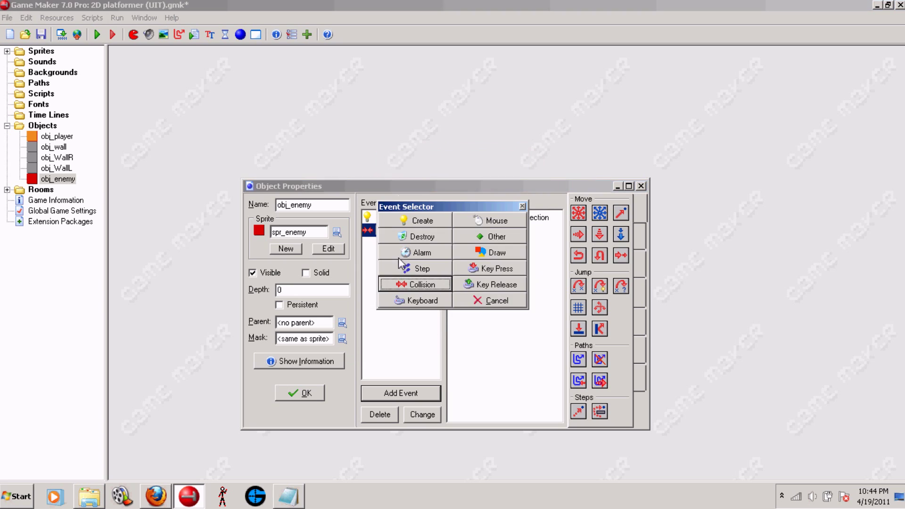
{"action": "left_click", "coordinate": [417, 286]}
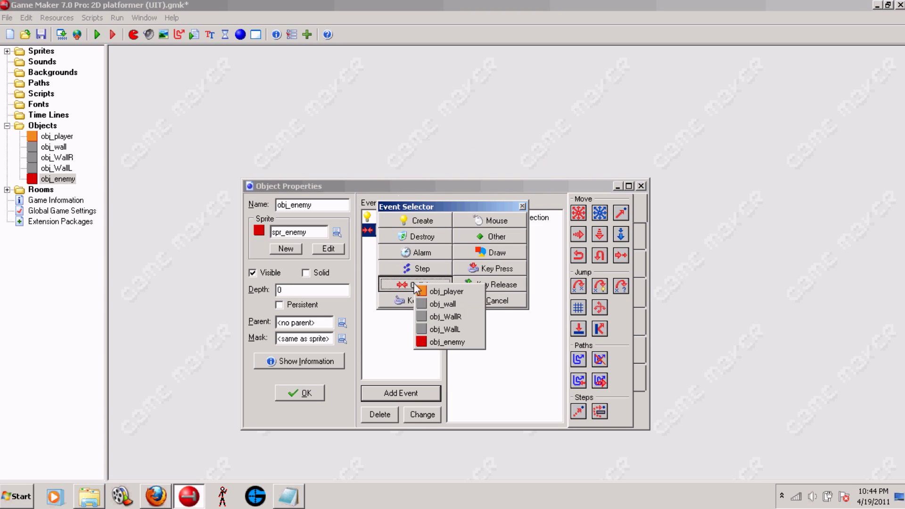
{"action": "left_click", "coordinate": [446, 317]}
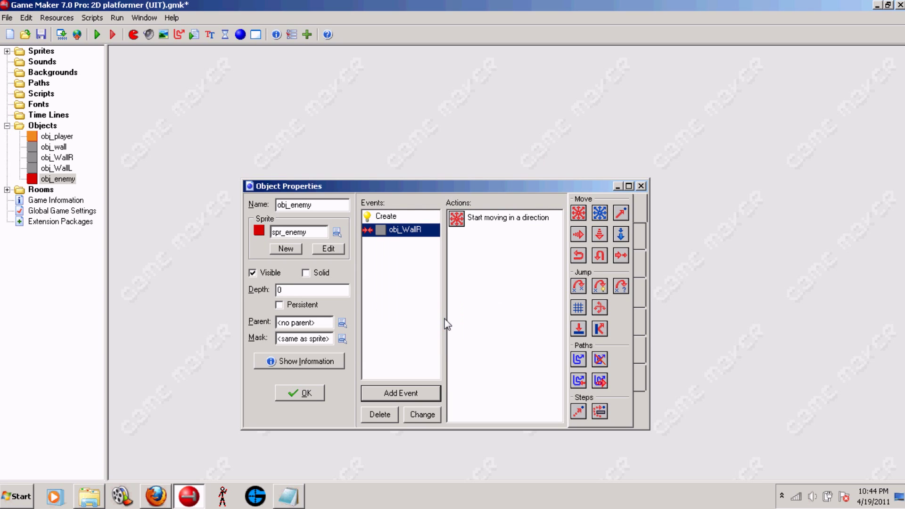
{"action": "right_click", "coordinate": [405, 236]}
{"action": "left_click", "coordinate": [423, 261]}
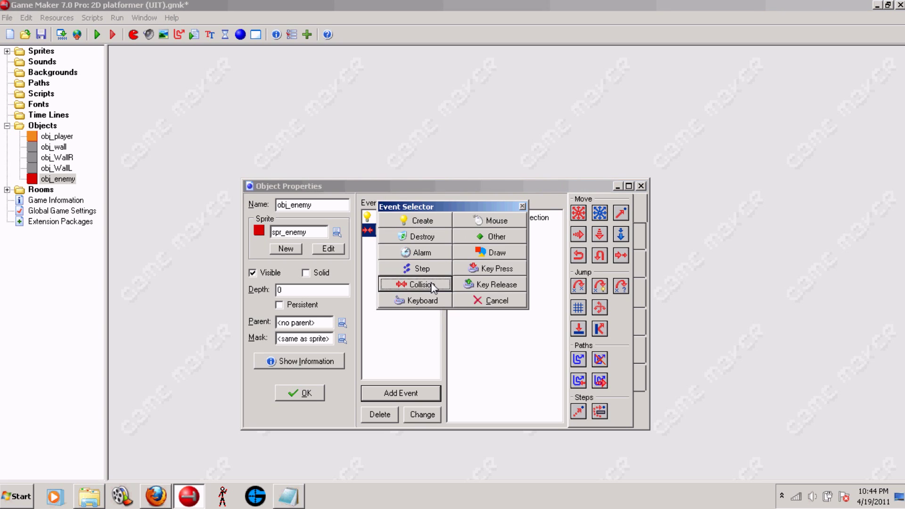
{"action": "left_click", "coordinate": [431, 285]}
{"action": "left_click", "coordinate": [460, 329]}
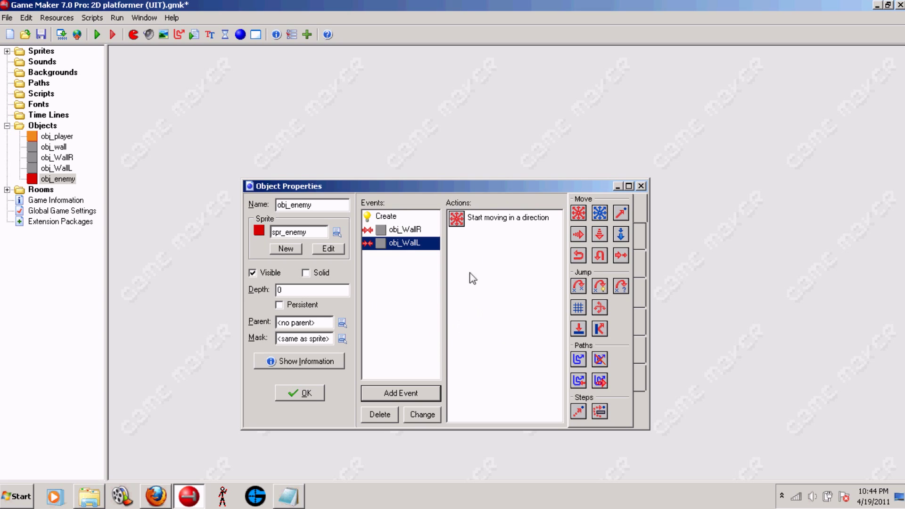
Switch the obj_WallL move to right only and close obj_enemy's properties.
{"action": "double_click", "coordinate": [468, 218]}
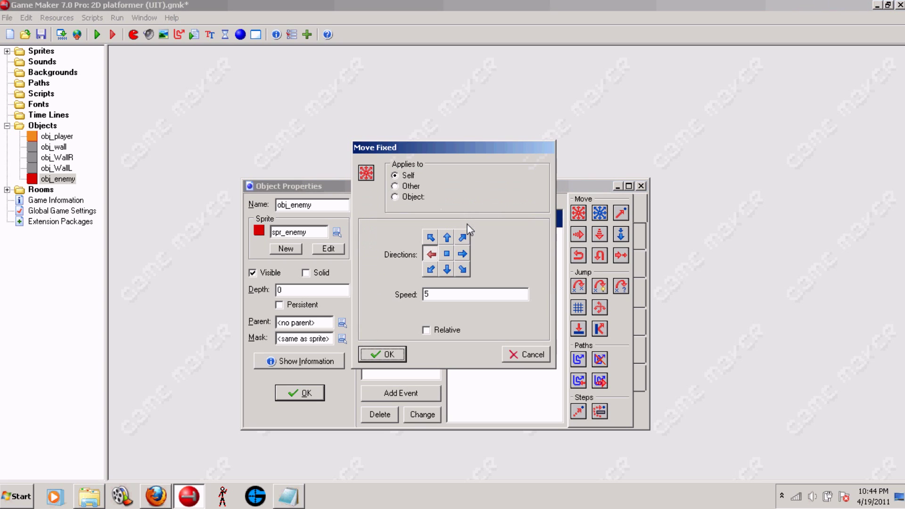
{"action": "left_click", "coordinate": [463, 254]}
{"action": "left_click", "coordinate": [431, 255]}
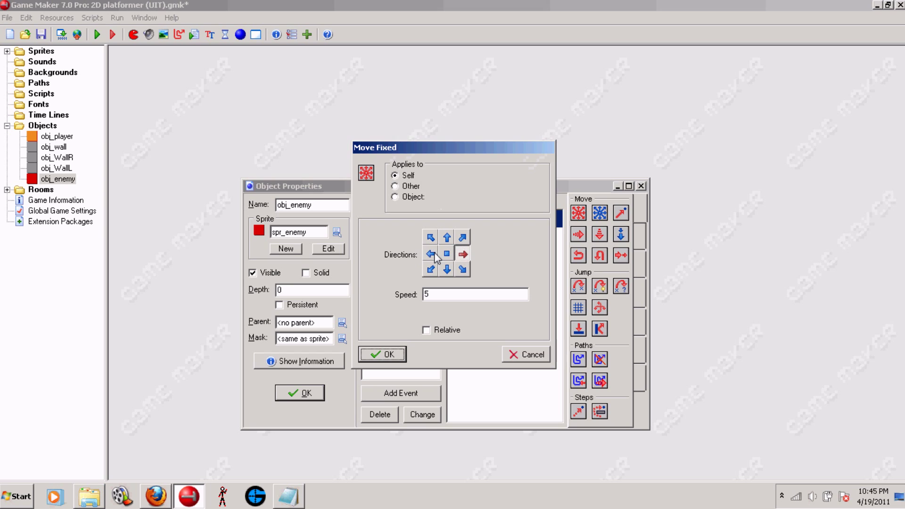
{"action": "left_click", "coordinate": [394, 355]}
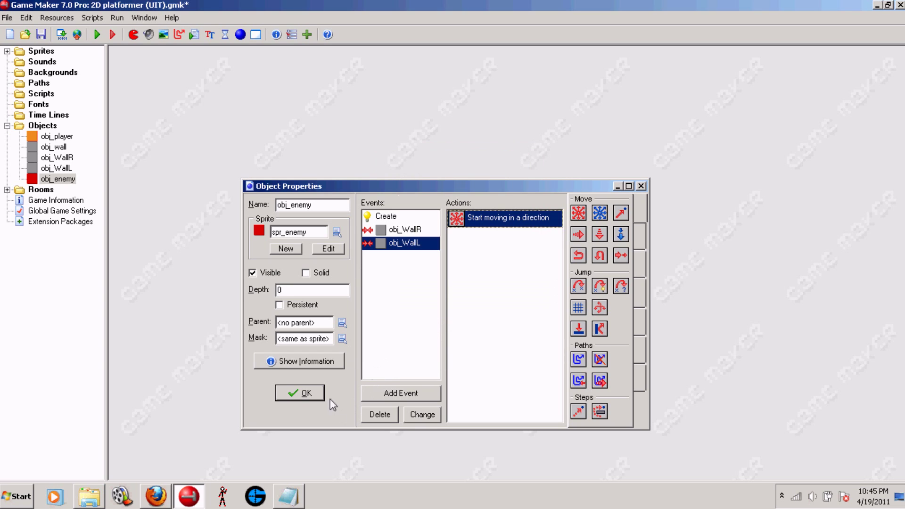
{"action": "left_click", "coordinate": [298, 393]}
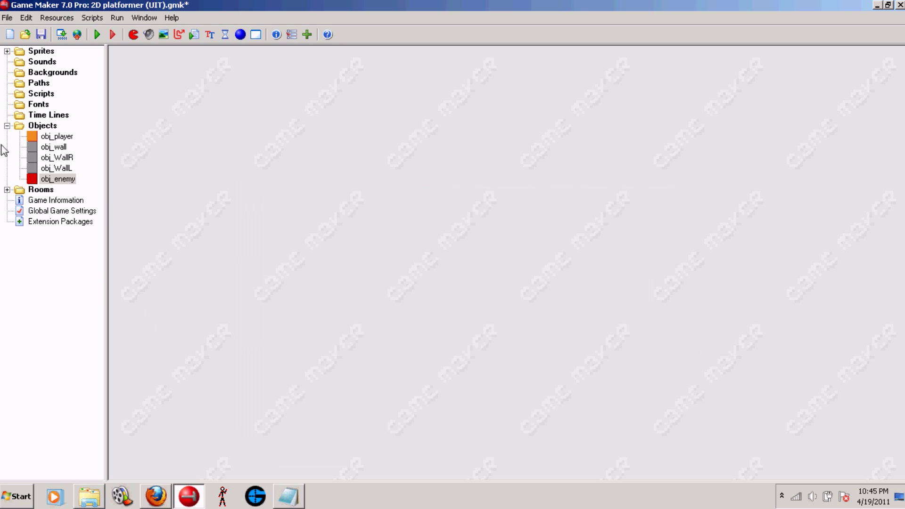
Copy obj_player's obj_wall landing event for obj_WallR and obj_WallL.
{"action": "double_click", "coordinate": [43, 138]}
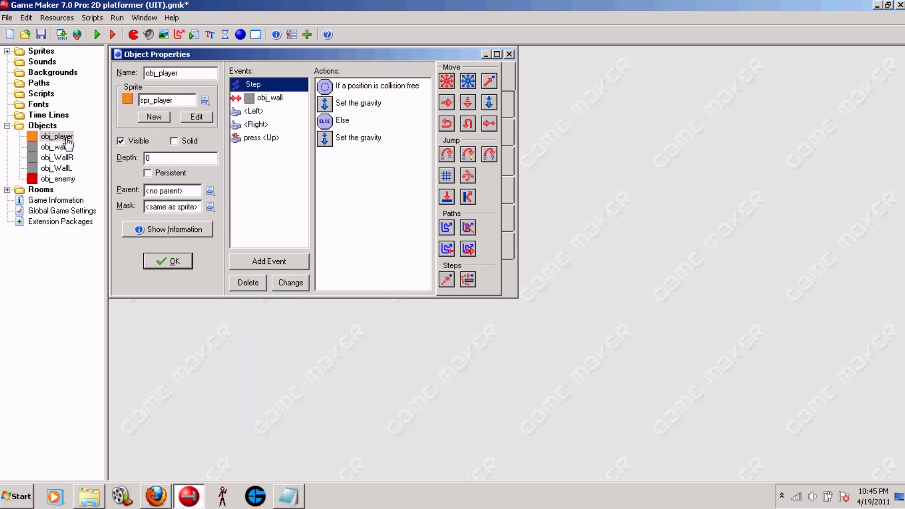
{"action": "right_click", "coordinate": [271, 99]}
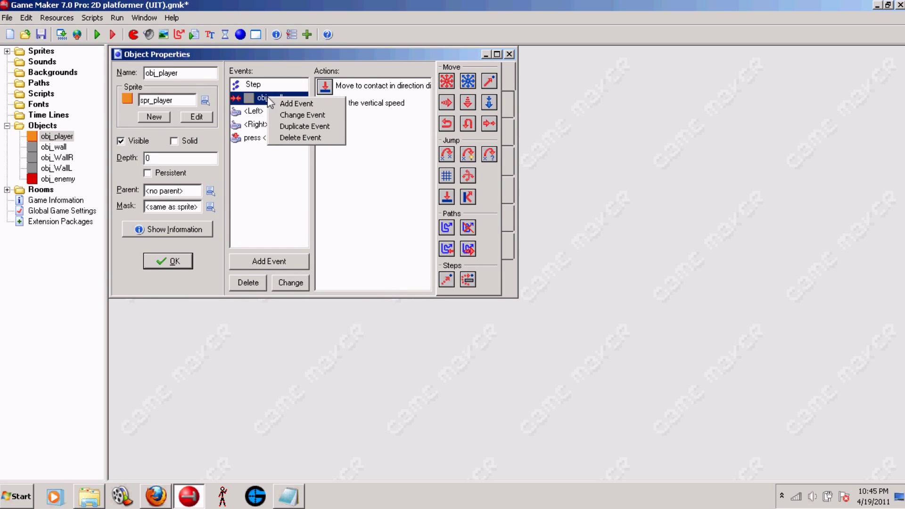
{"action": "left_click", "coordinate": [291, 125]}
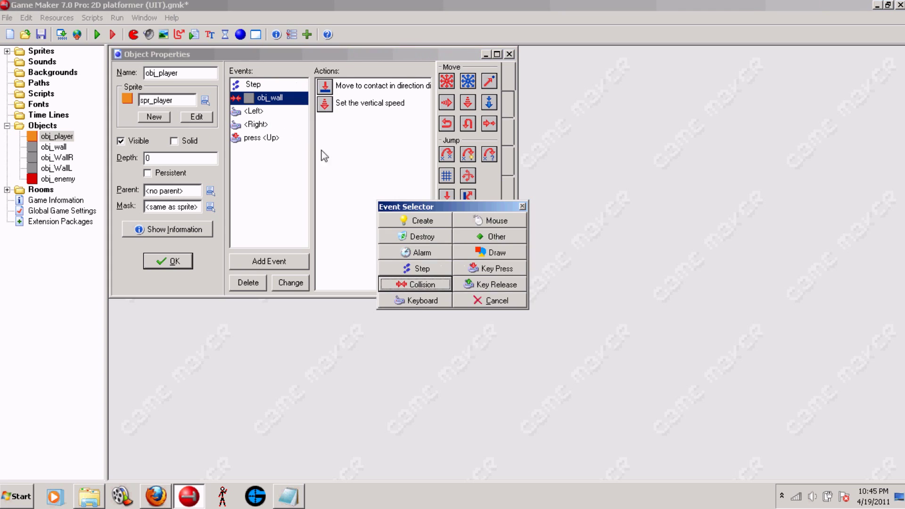
{"action": "left_click", "coordinate": [418, 288]}
{"action": "left_click", "coordinate": [459, 325]}
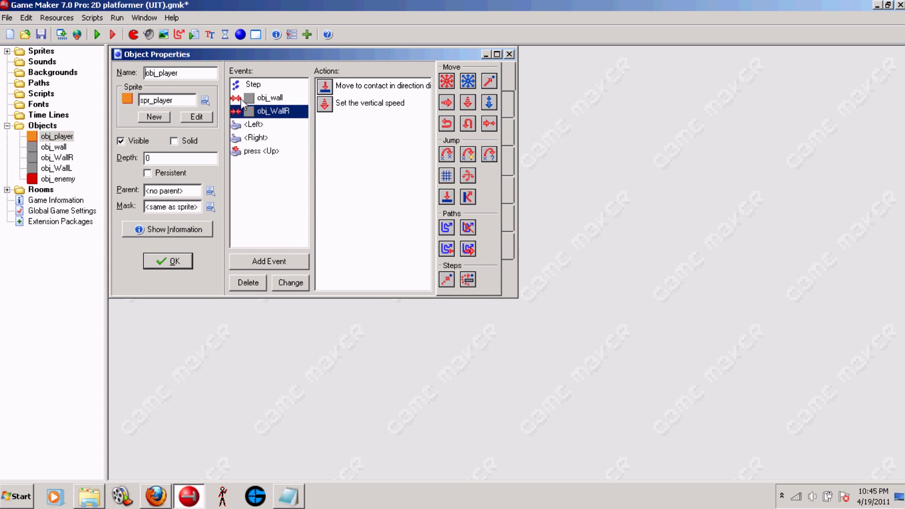
{"action": "right_click", "coordinate": [264, 116]}
{"action": "left_click", "coordinate": [303, 140]}
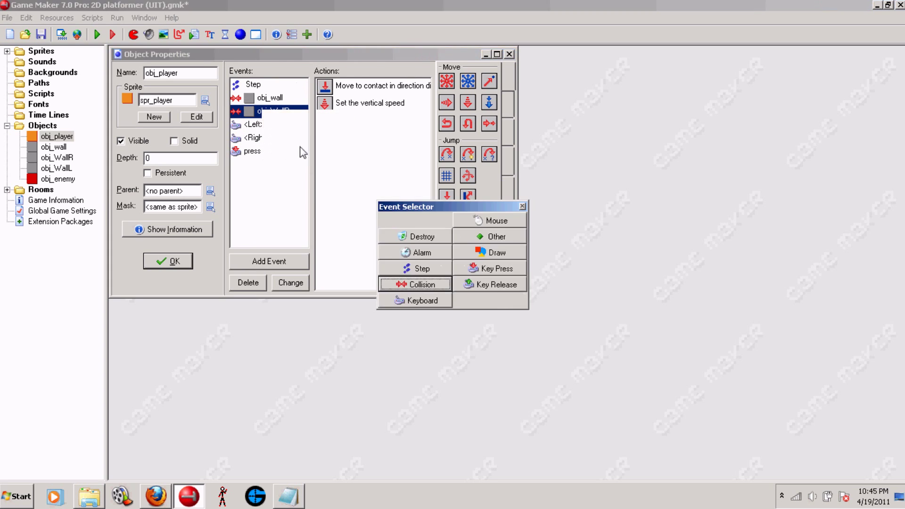
{"action": "left_click", "coordinate": [420, 285]}
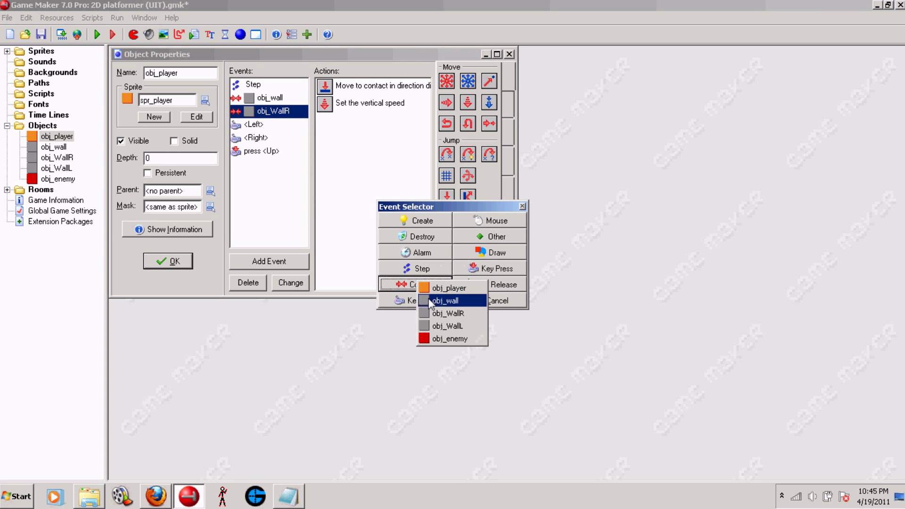
{"action": "left_click", "coordinate": [437, 328]}
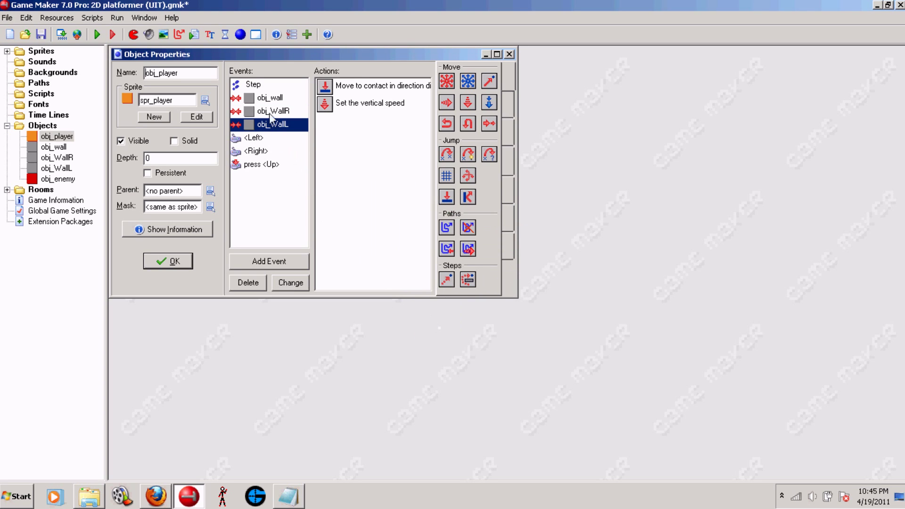
Add an empty collision event with obj_enemy to obj_player.
{"action": "left_click", "coordinate": [269, 262]}
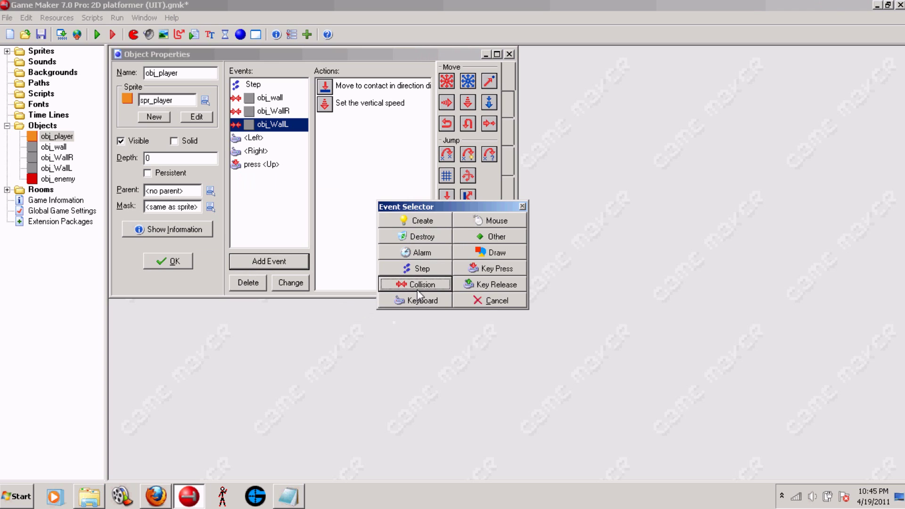
{"action": "left_click", "coordinate": [419, 285]}
{"action": "left_click", "coordinate": [459, 344]}
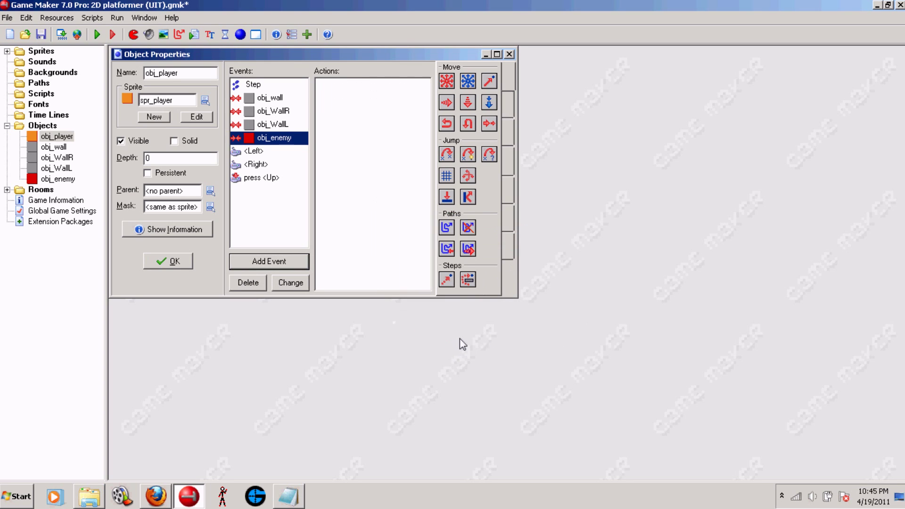
Add an If Variable test checking vspeed is larger than 0.
{"action": "left_click", "coordinate": [504, 99]}
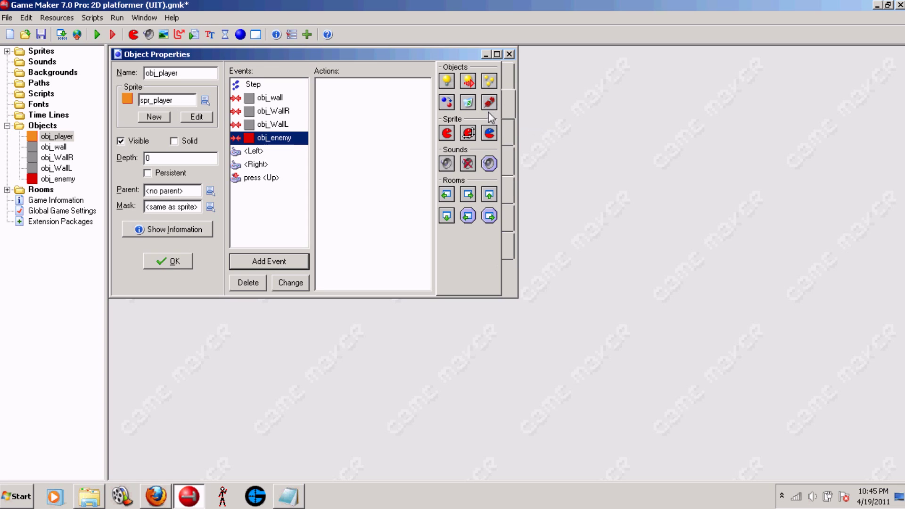
{"action": "left_click", "coordinate": [507, 163]}
{"action": "left_click_drag", "start_coordinate": [468, 233], "coordinate": [419, 229]}
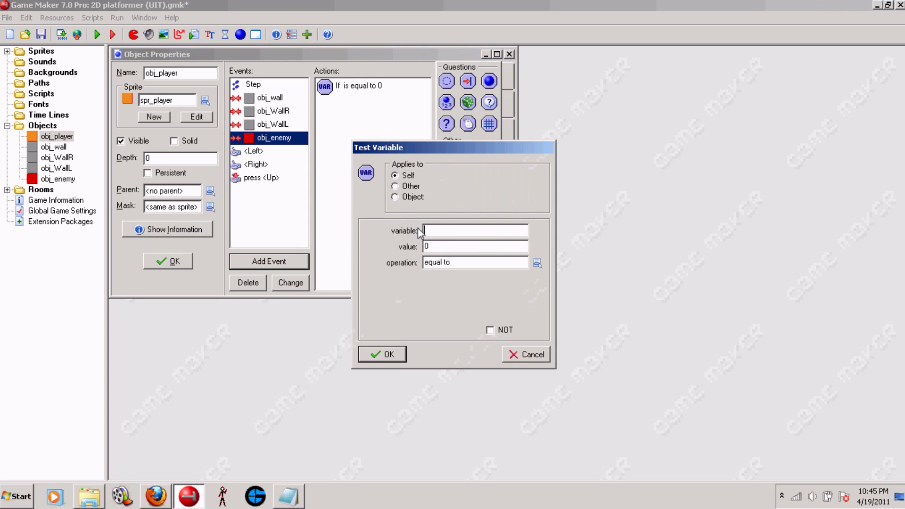
{"action": "type", "text": "vsp"}
{"action": "type", "text": "eed"}
{"action": "left_click", "coordinate": [537, 263]}
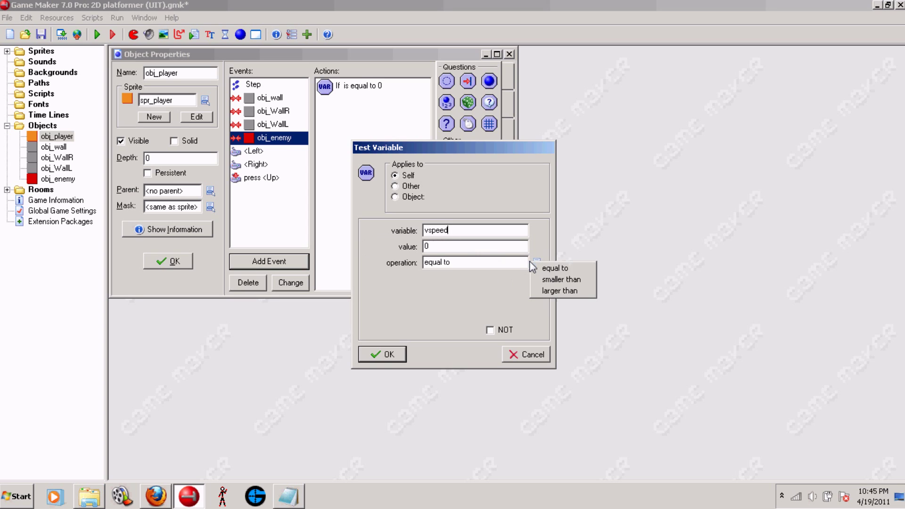
{"action": "left_click", "coordinate": [555, 292]}
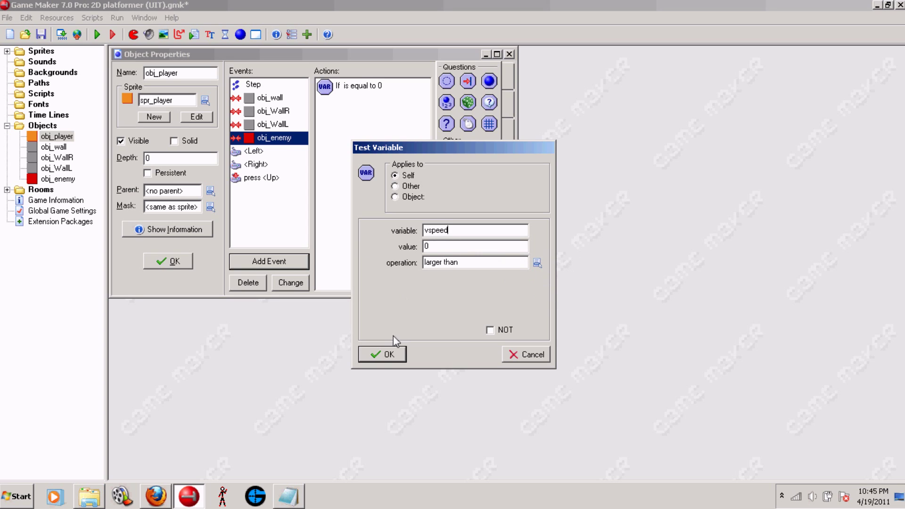
{"action": "left_click", "coordinate": [397, 356]}
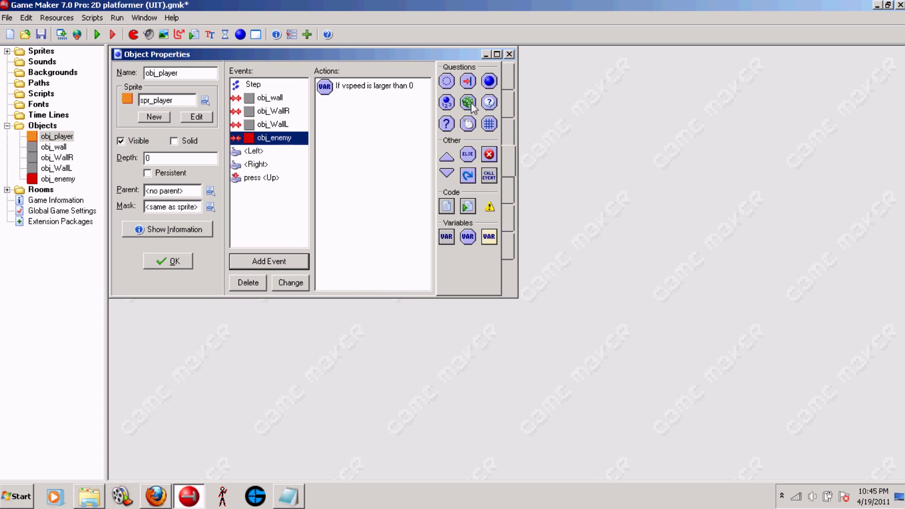
Add Destroy Instance and Speed Vertical actions to the obj_enemy collision.
{"action": "left_click", "coordinate": [511, 114]}
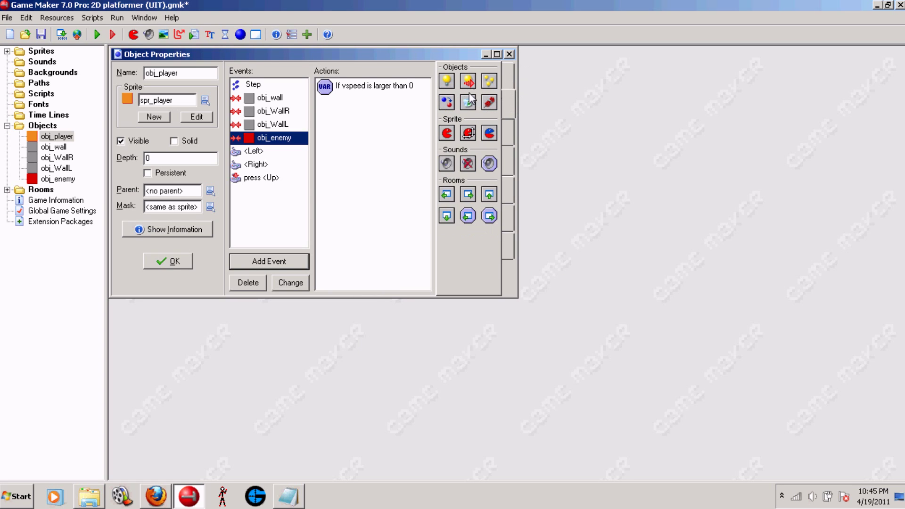
{"action": "left_click_drag", "start_coordinate": [387, 187], "coordinate": [390, 189]}
{"action": "left_click", "coordinate": [408, 193]}
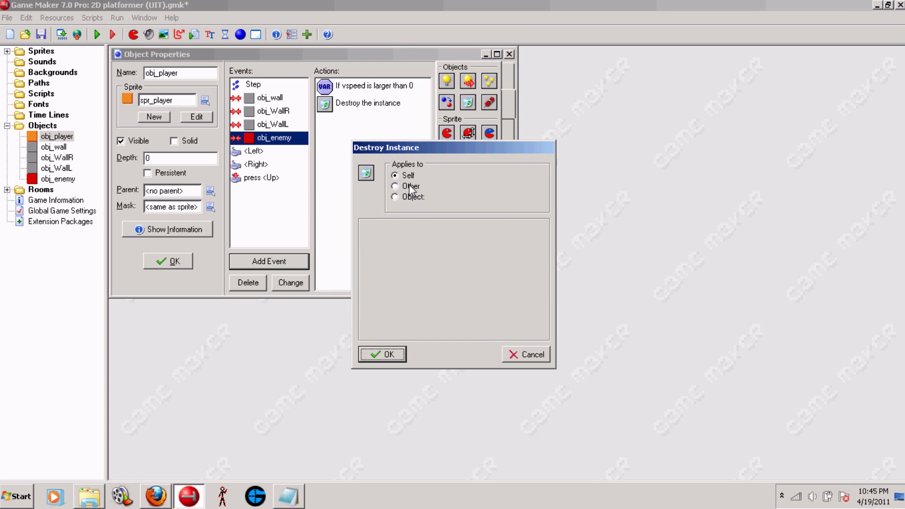
{"action": "left_click", "coordinate": [396, 354]}
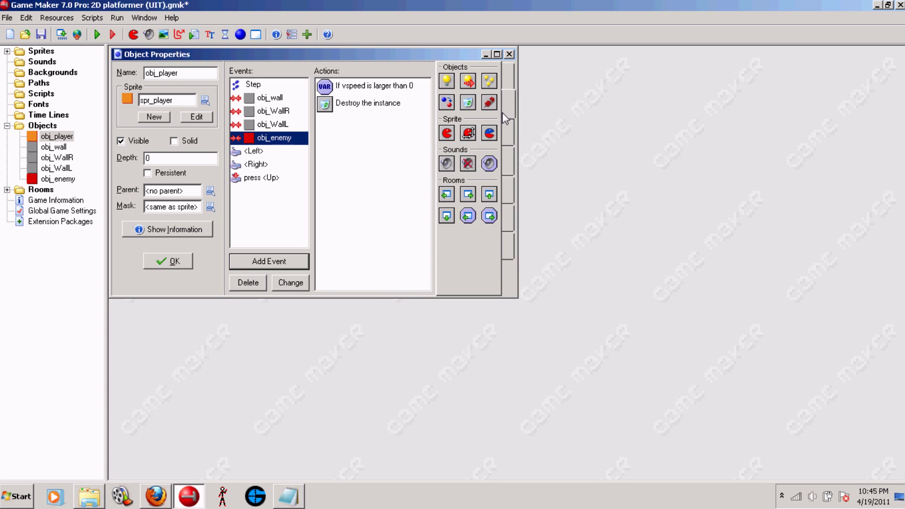
{"action": "left_click", "coordinate": [507, 76]}
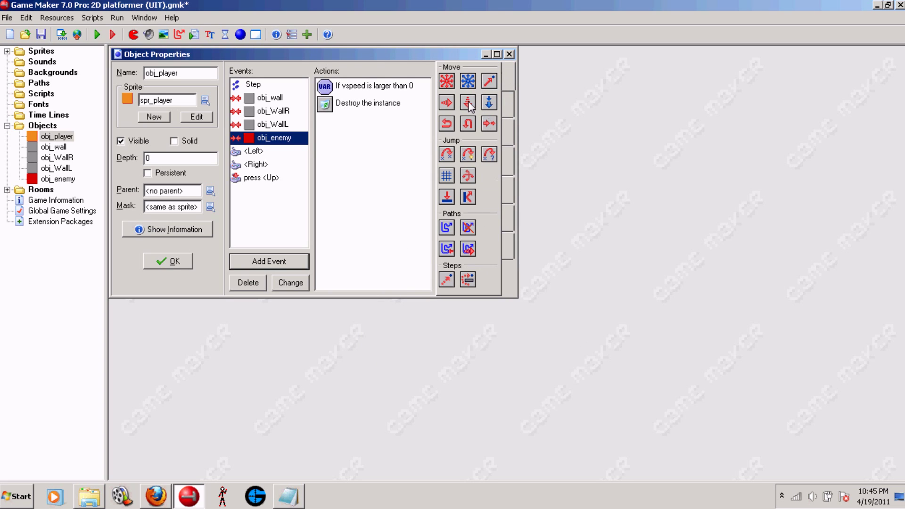
{"action": "left_click_drag", "start_coordinate": [450, 125], "coordinate": [367, 127]}
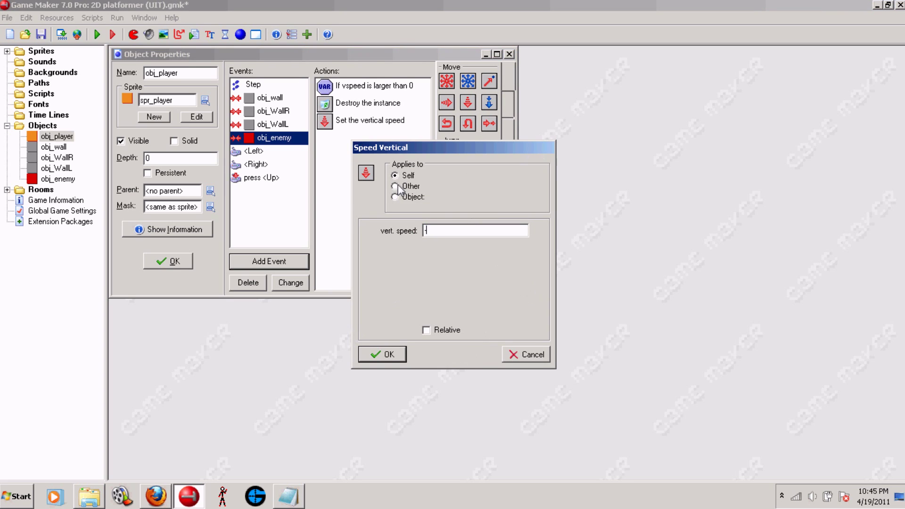
{"action": "type", "text": "4"}
{"action": "left_click", "coordinate": [364, 356]}
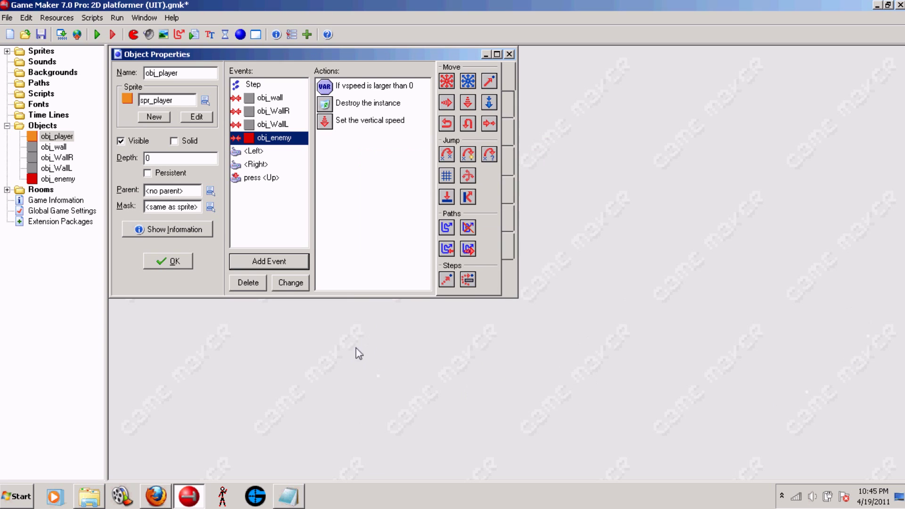
Place obj_WallR and obj_WallL turn walls on room0's platform.
{"action": "left_click", "coordinate": [173, 261]}
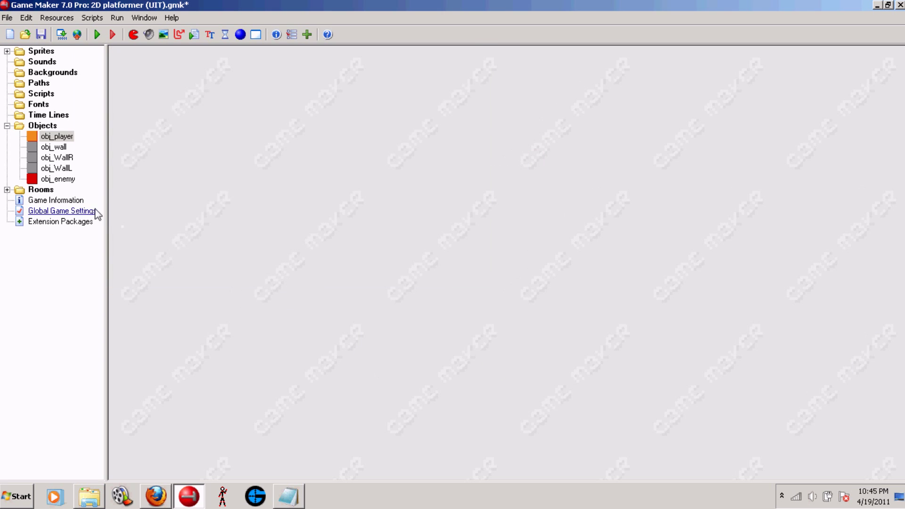
{"action": "left_click", "coordinate": [6, 127]}
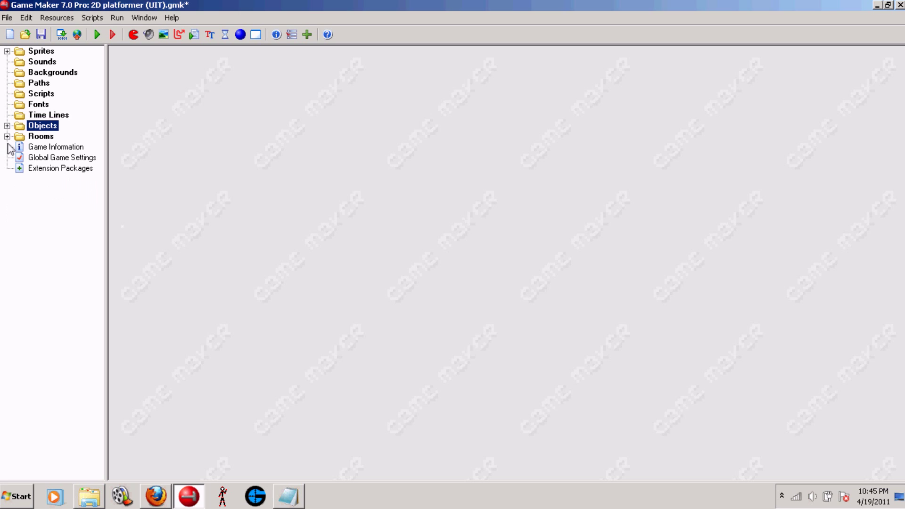
{"action": "left_click", "coordinate": [6, 137]}
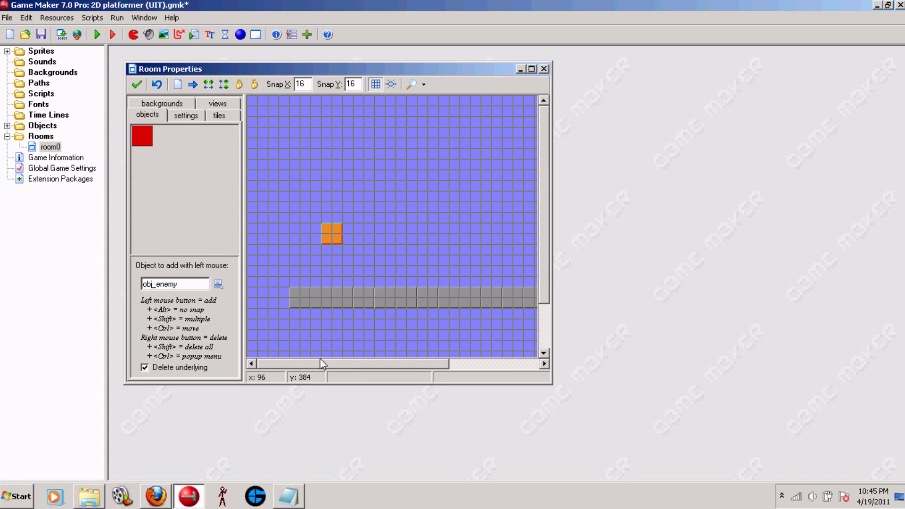
{"action": "left_click_drag", "start_coordinate": [319, 364], "coordinate": [348, 365]}
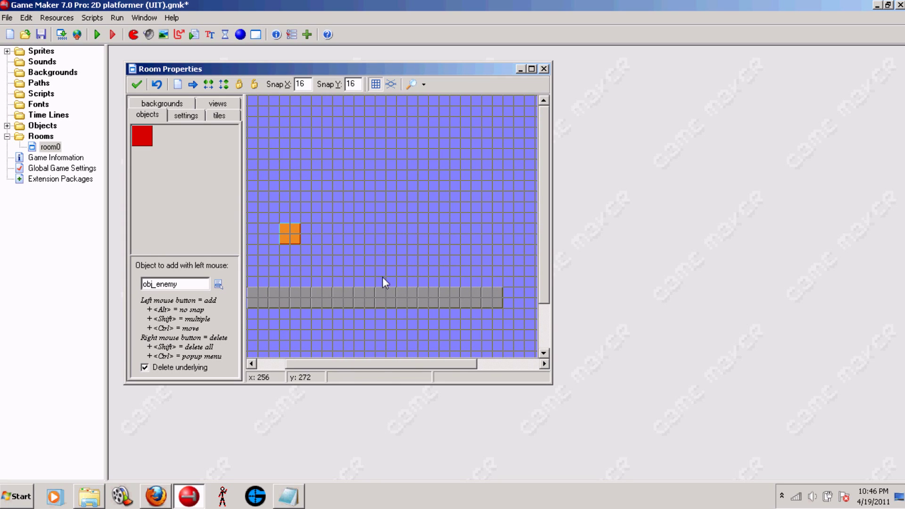
{"action": "left_click", "coordinate": [218, 283]}
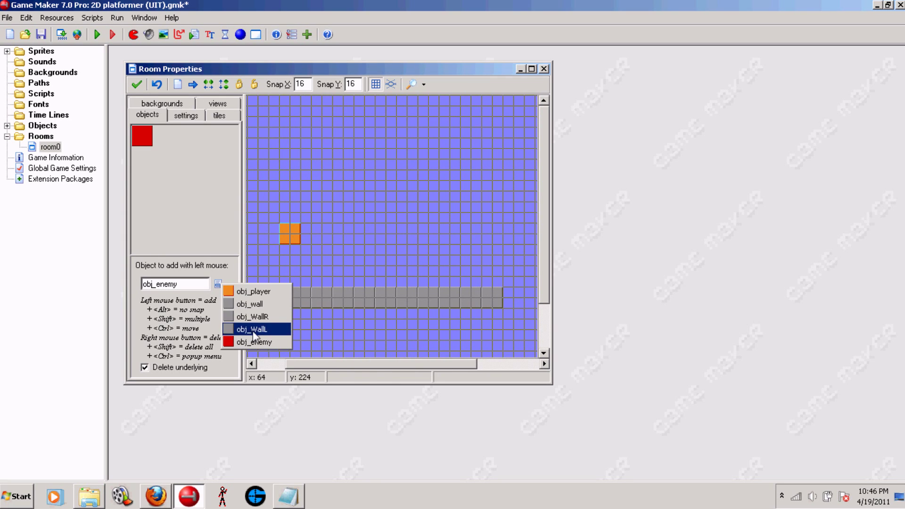
{"action": "left_click", "coordinate": [258, 319]}
{"action": "left_click", "coordinate": [478, 272]}
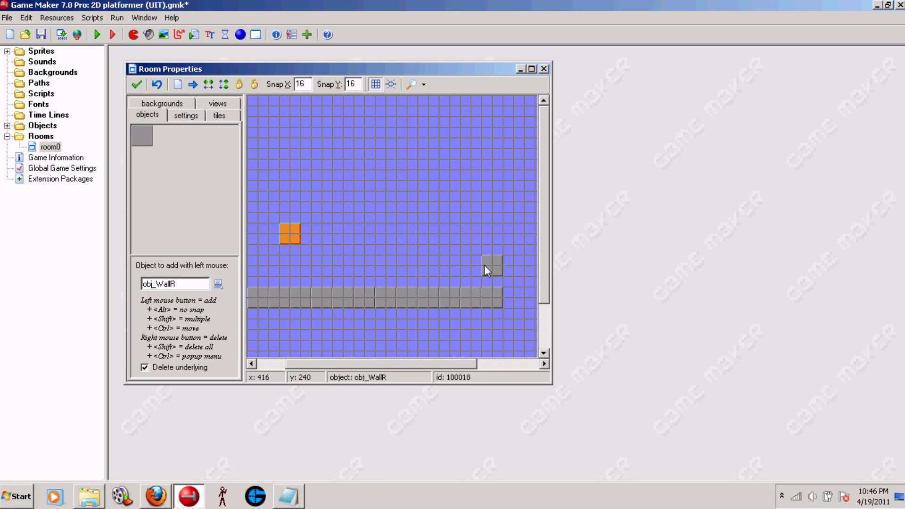
{"action": "left_click", "coordinate": [218, 284]}
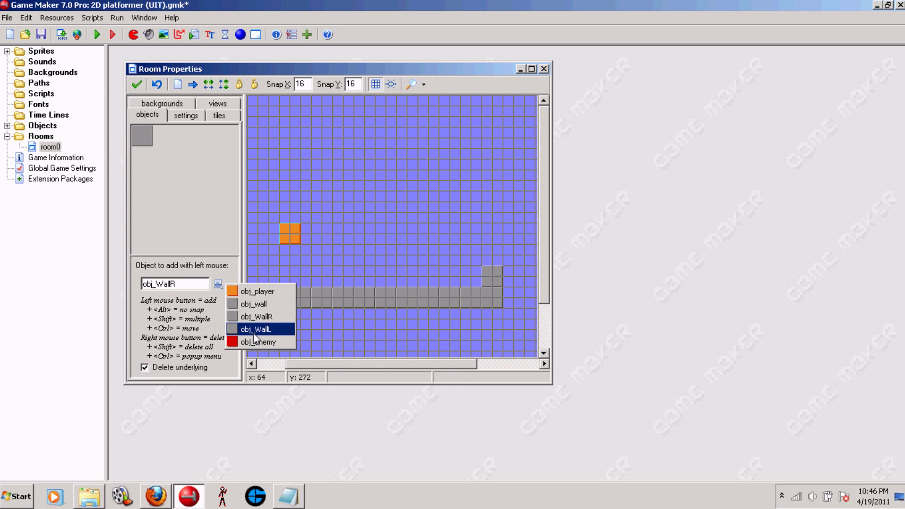
{"action": "left_click", "coordinate": [253, 330]}
{"action": "left_click", "coordinate": [401, 262]}
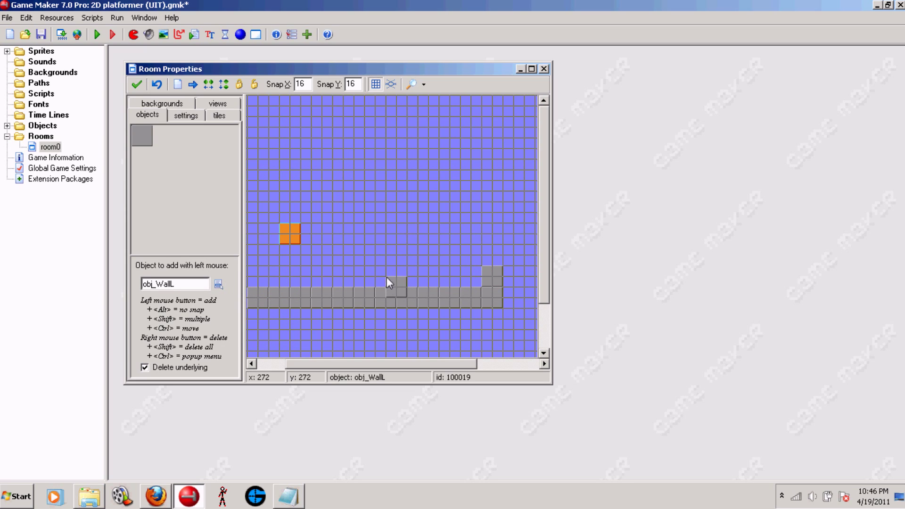
{"action": "left_click_drag", "start_coordinate": [387, 277], "coordinate": [382, 271]}
Place obj_enemy between the walls, accept room0, and run the game.
{"action": "left_click", "coordinate": [219, 283]}
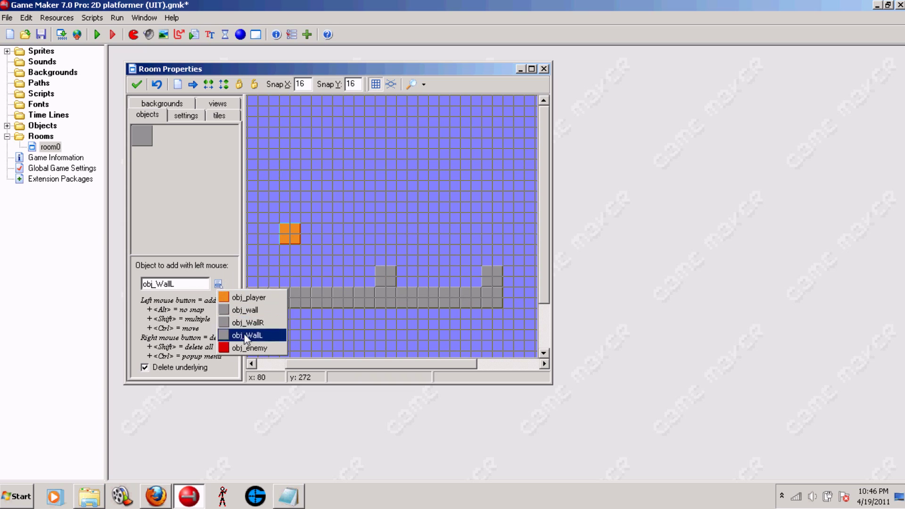
{"action": "left_click", "coordinate": [248, 345]}
{"action": "left_click", "coordinate": [416, 275]}
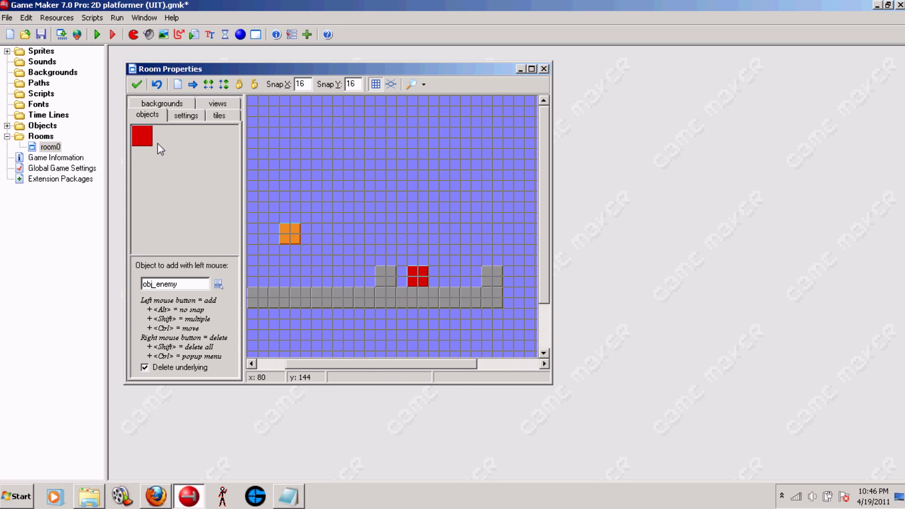
{"action": "left_click", "coordinate": [136, 85]}
{"action": "left_click", "coordinate": [7, 137]}
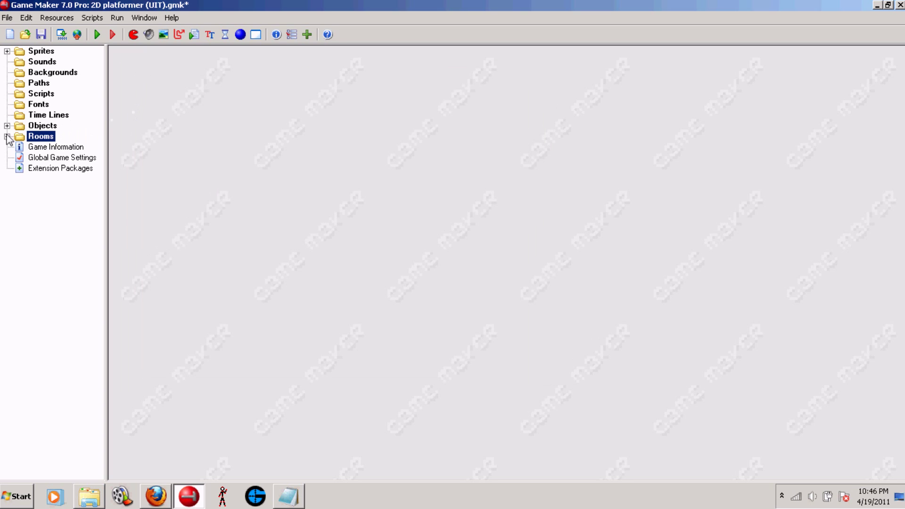
{"action": "left_click", "coordinate": [98, 34]}
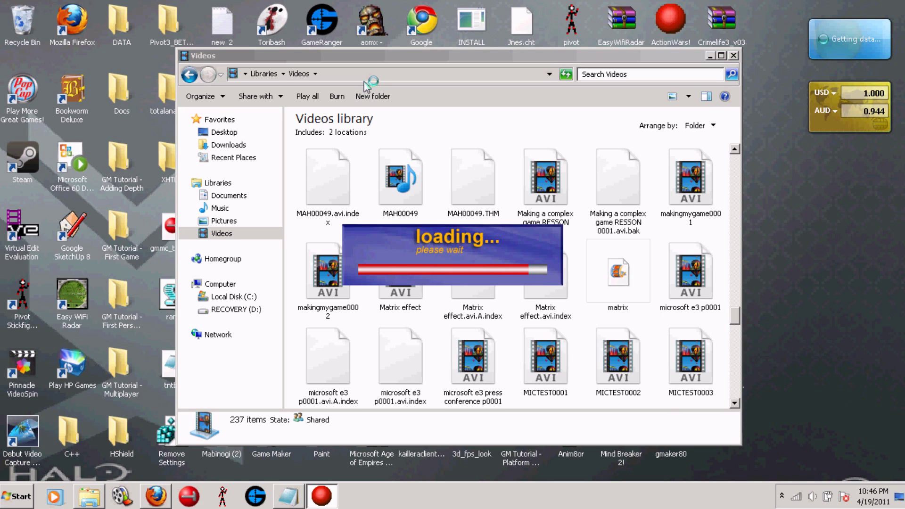
Move and jump the player onto the red enemy to stomp it.
{"action": "key", "text": "Right"}
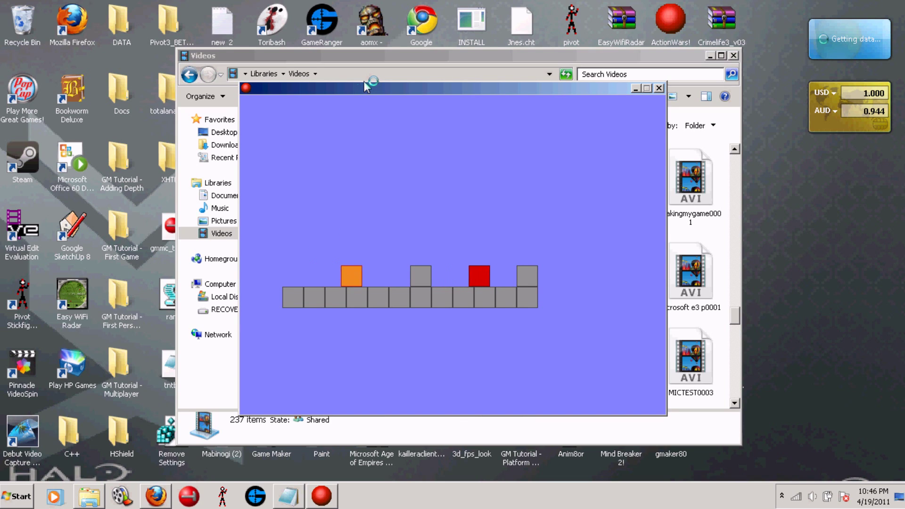
{"action": "key", "text": "Up"}
{"action": "key", "text": "Right"}
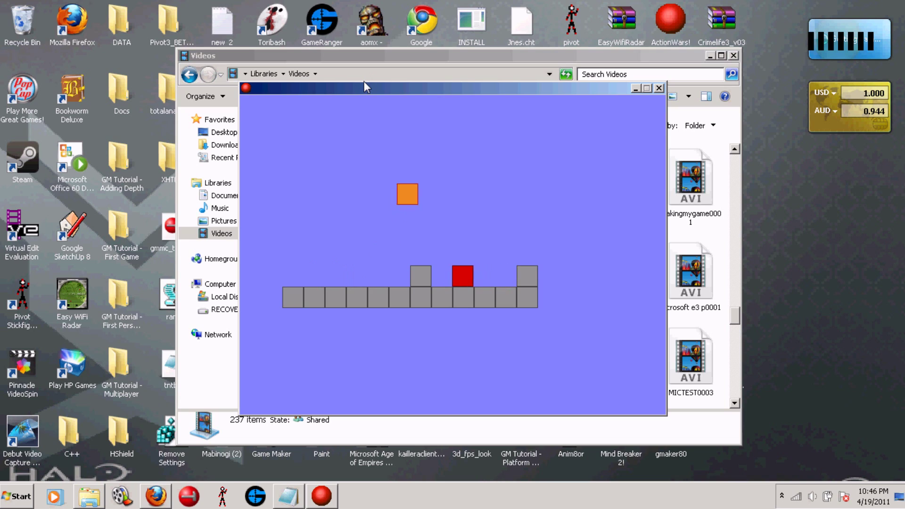
{"action": "key", "text": "Left"}
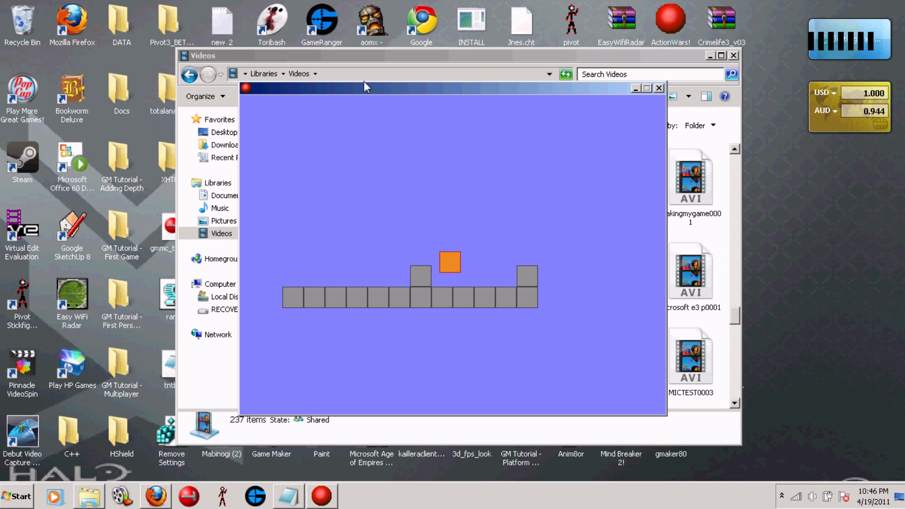
{"action": "key", "text": "Up"}
{"action": "key", "text": "Left"}
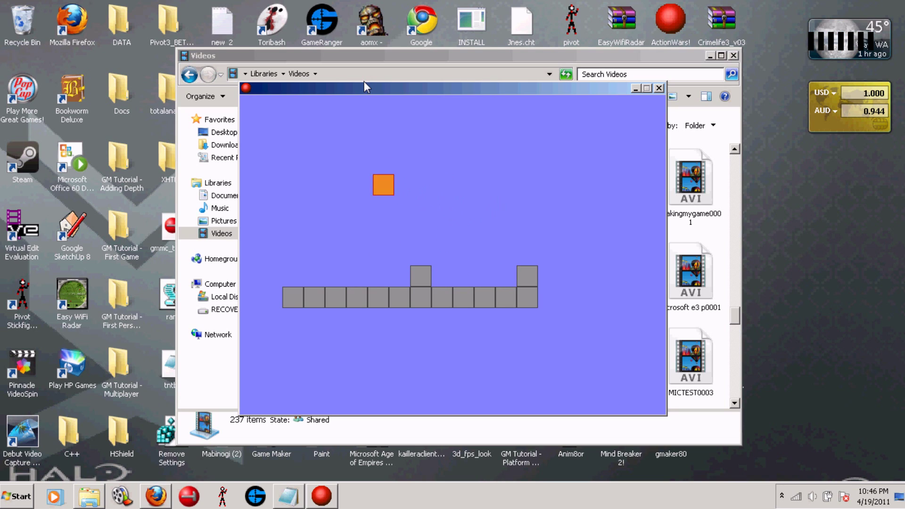
Keep jumping left and right across the platform and raised block.
{"action": "key", "text": "Up"}
{"action": "key", "text": "Right"}
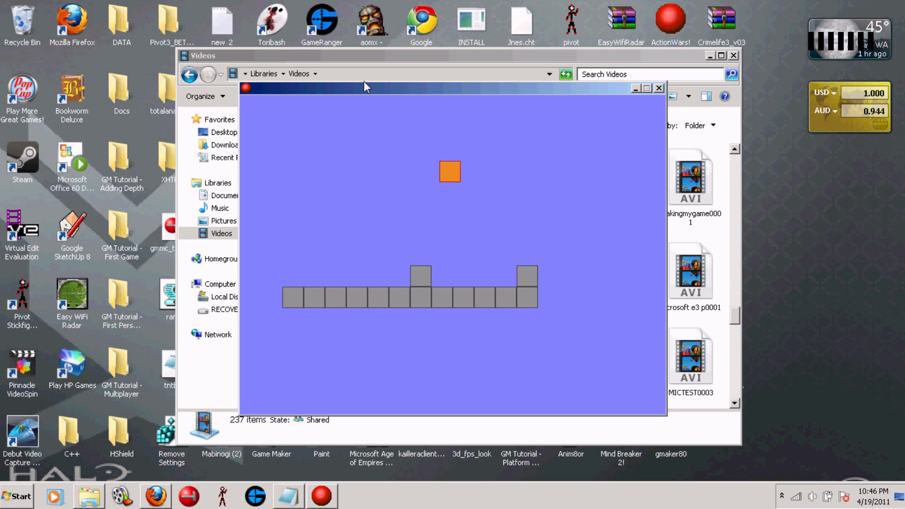
{"action": "key", "text": "Left"}
{"action": "key", "text": "Up"}
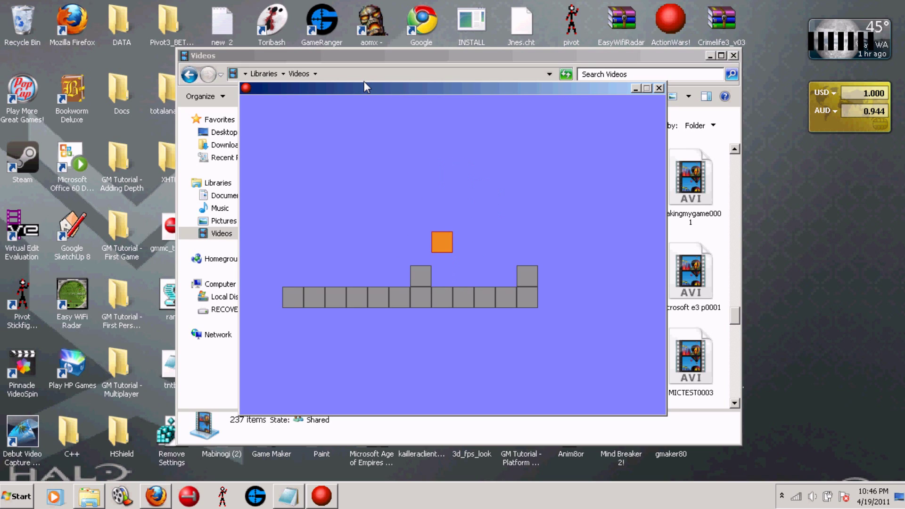
{"action": "key", "text": "Left"}
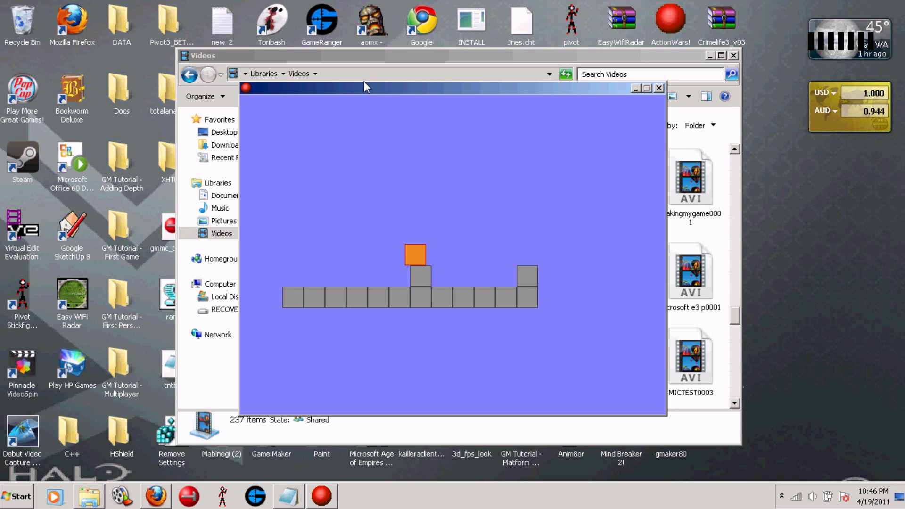
{"action": "key", "text": "Up"}
{"action": "key", "text": "Right"}
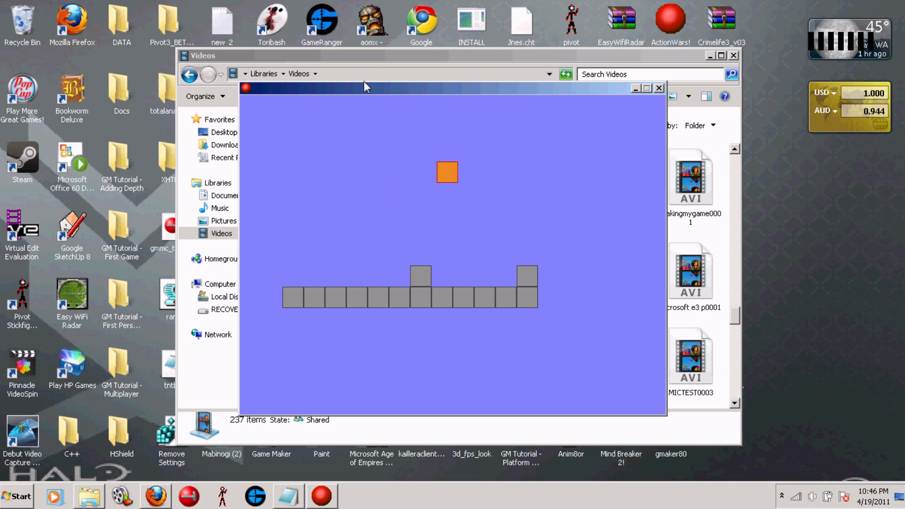
{"action": "key", "text": "Up"}
{"action": "key", "text": "Left"}
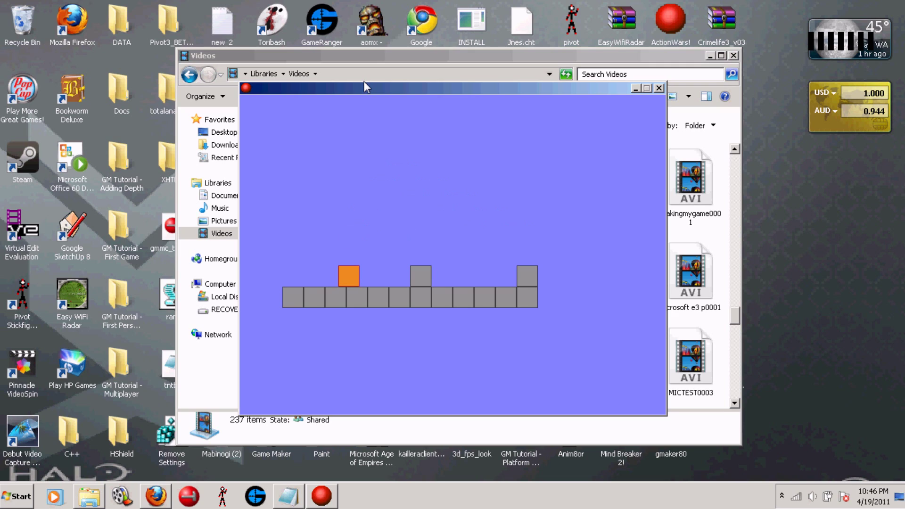
{"action": "key", "text": "Right"}
{"action": "key", "text": "Up"}
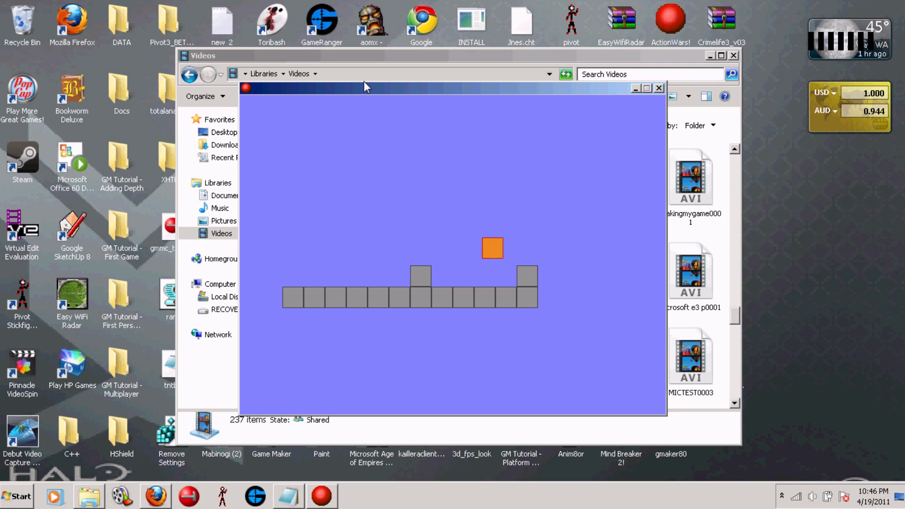
{"action": "key", "text": "Up"}
{"action": "key", "text": "Left"}
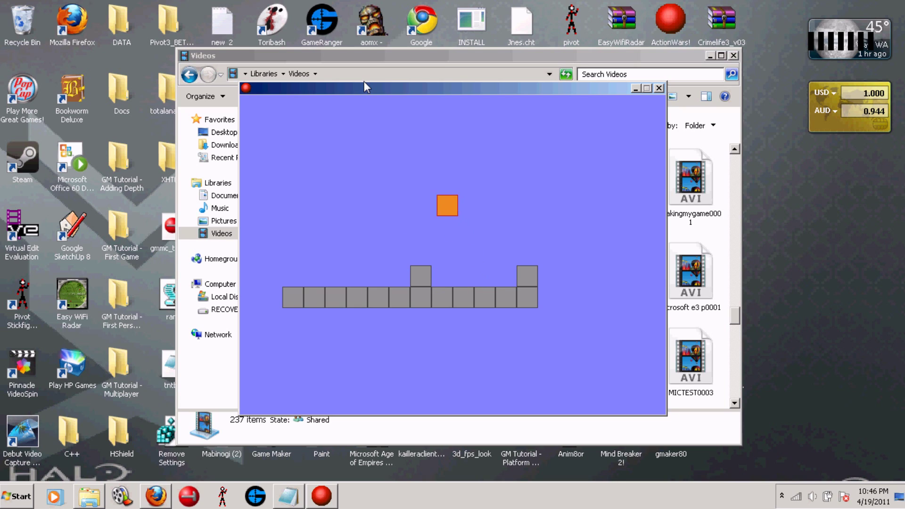
{"action": "key", "text": "Right"}
{"action": "key", "text": "Up"}
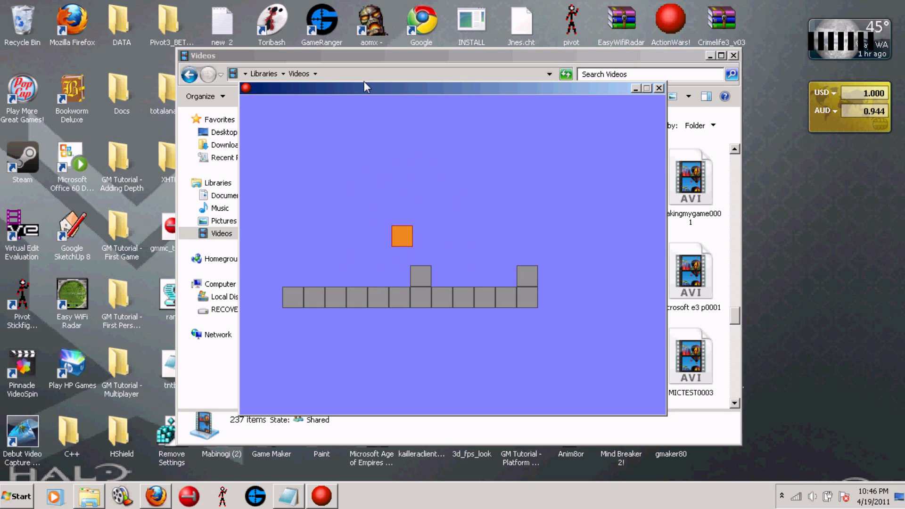